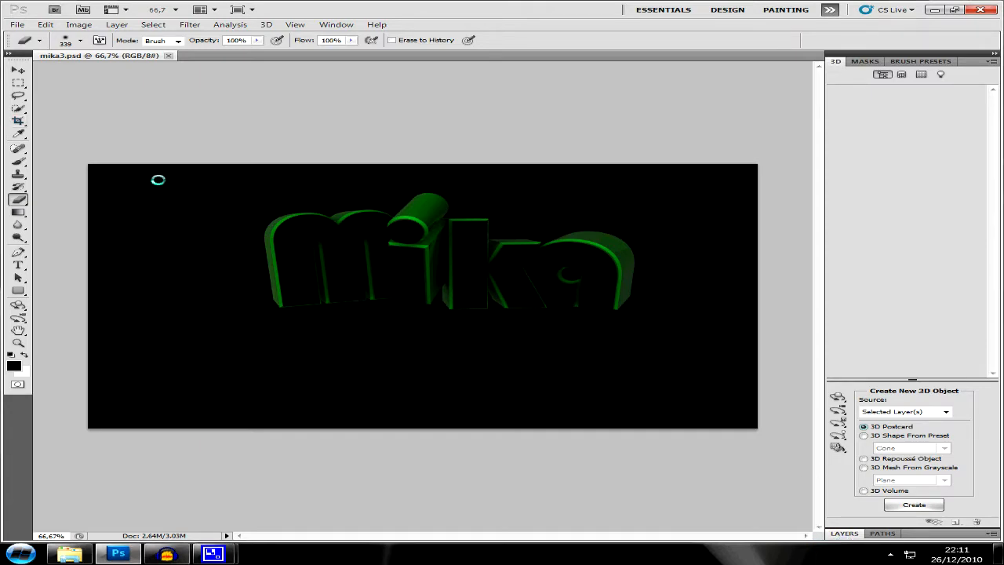
Step: Add a new empty layer above the Background layer and hide the Background layer
click(845, 534)
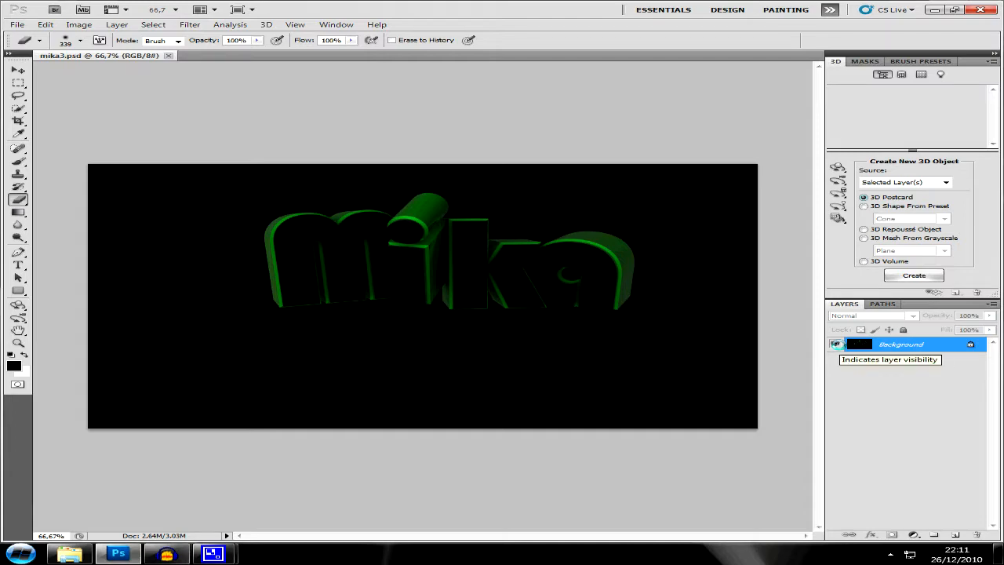
click(955, 535)
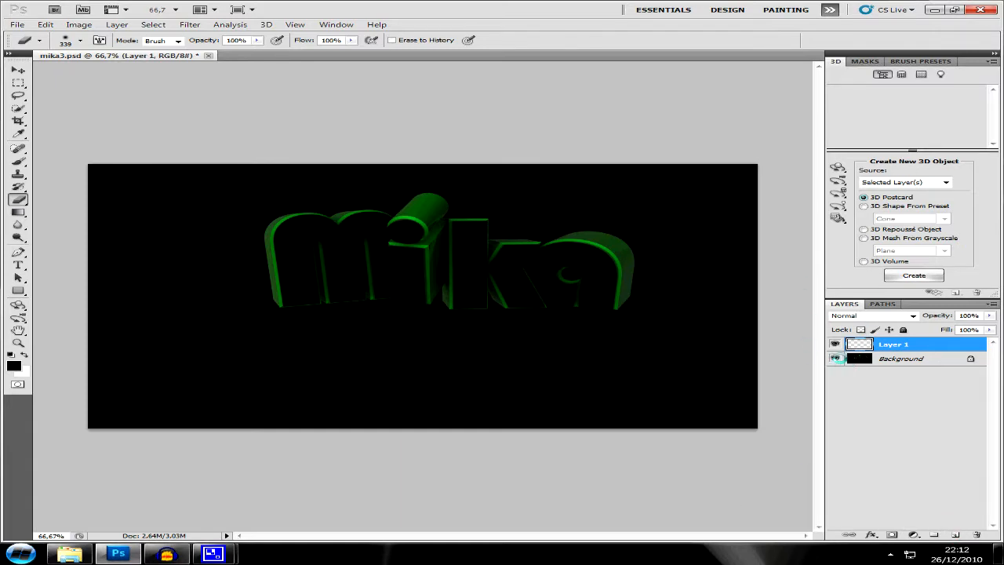
click(836, 359)
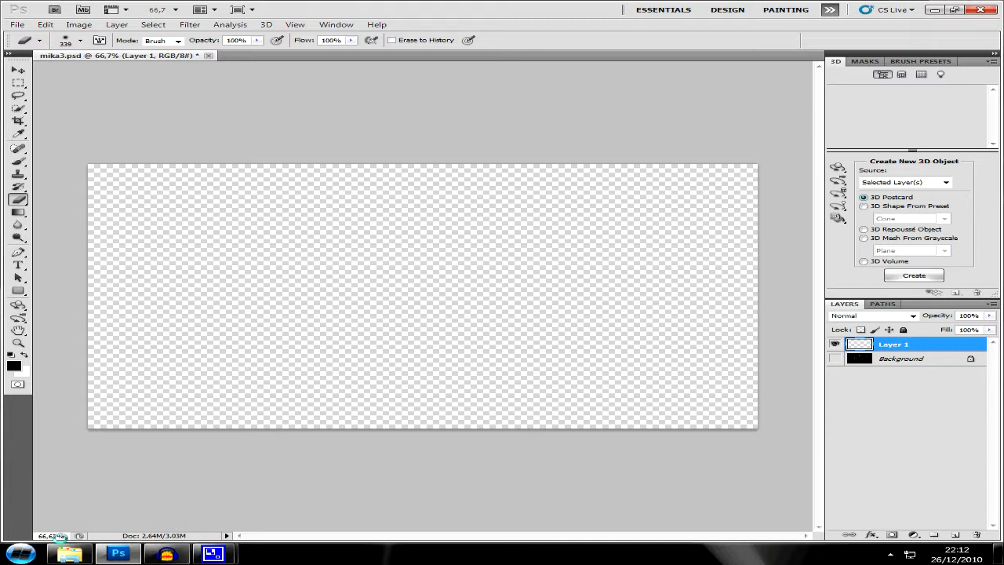
Step: Place Flare4.psd from the OpticalFlares folder into the document and set its blend mode to Screen
click(69, 554)
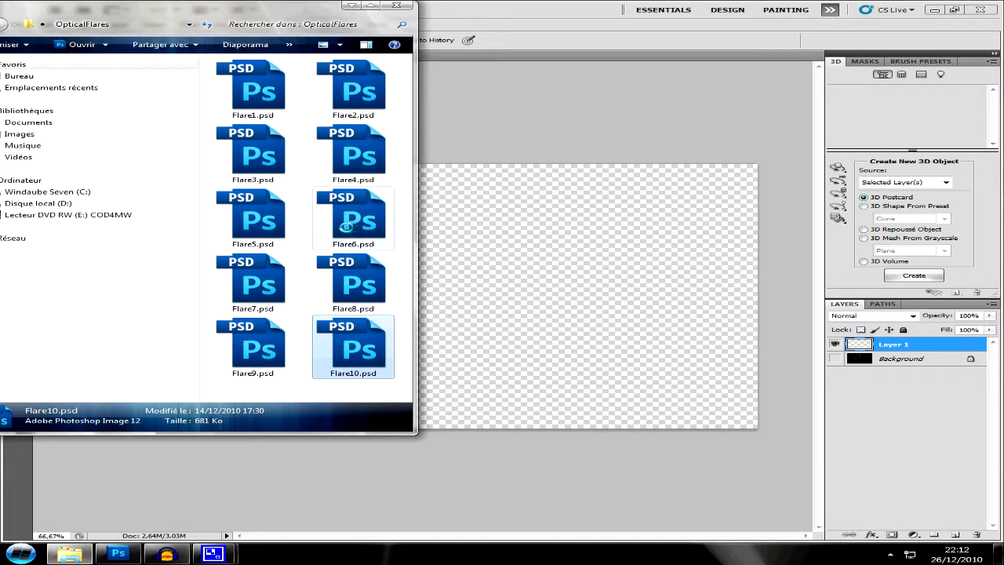
drag(349, 163, 554, 284)
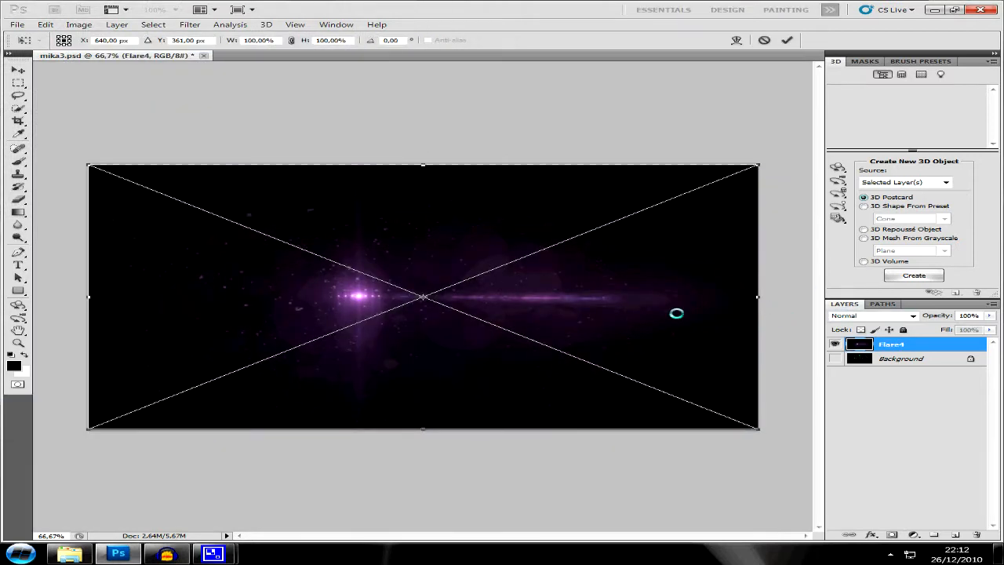
click(912, 316)
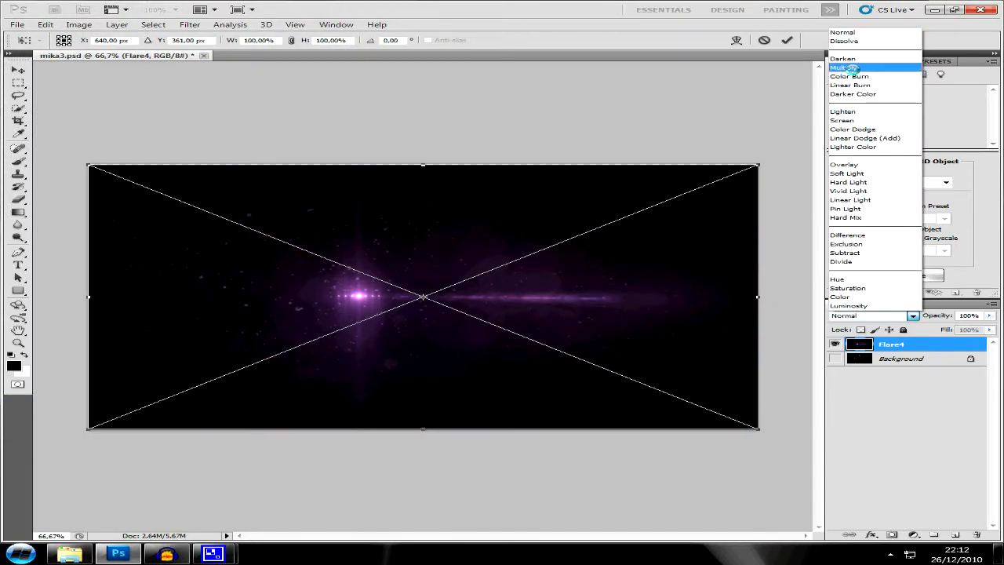
click(842, 120)
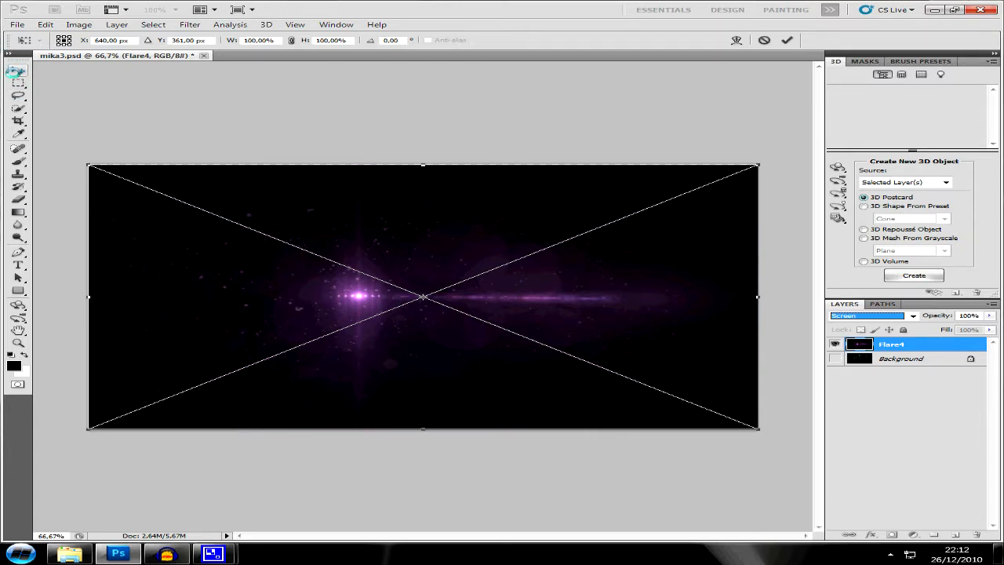
Step: Apply the Flare4 placement, with the Background layer shown, and move the flare's bright spot to the upper-left corner of the letter m
click(17, 70)
click(396, 210)
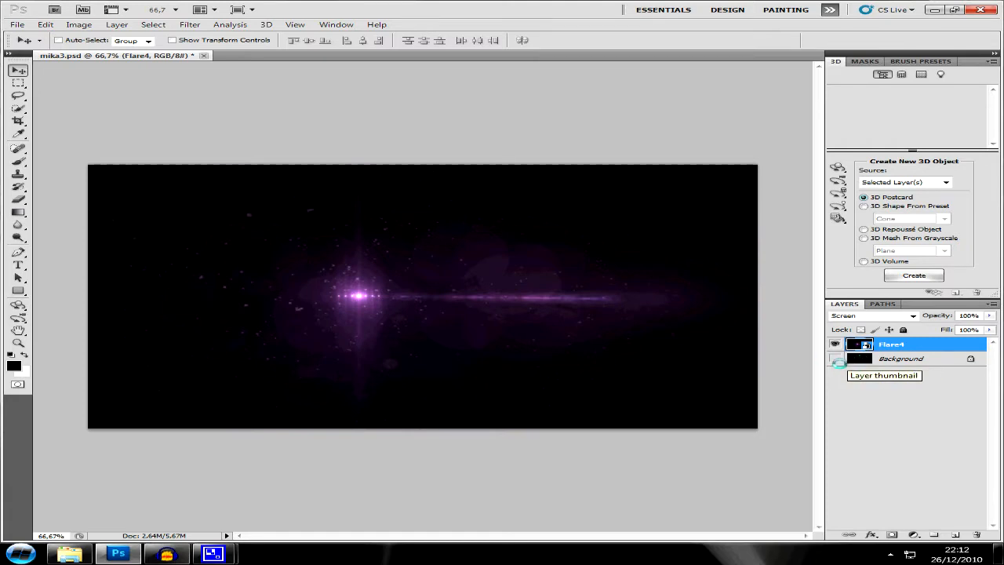
click(835, 357)
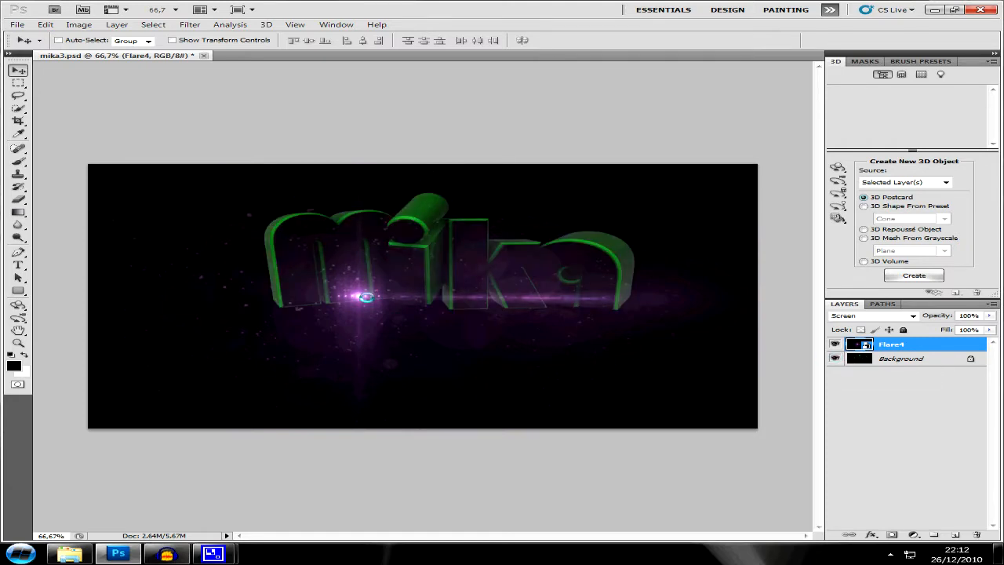
drag(362, 297, 267, 208)
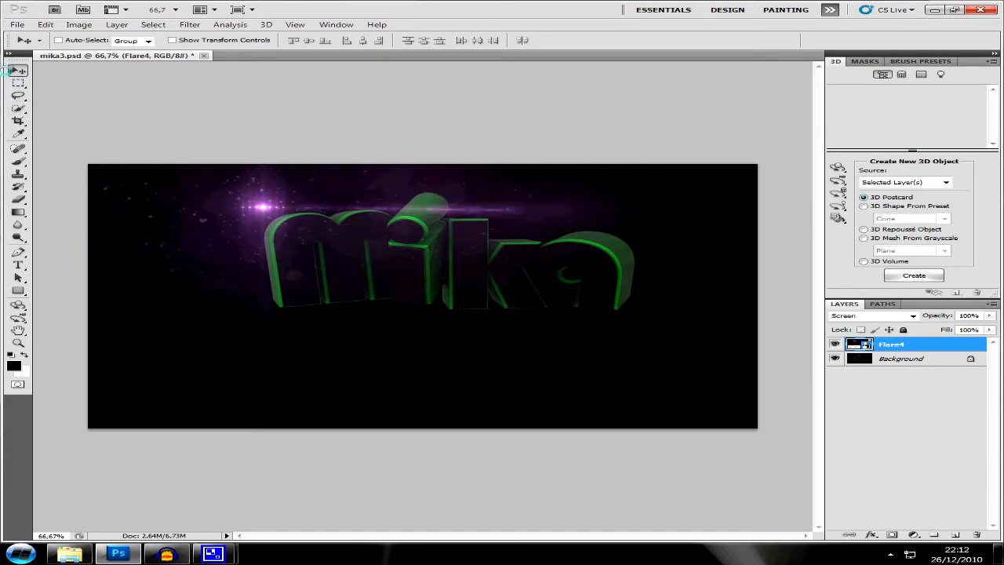
Step: Rasterize the Flare4 layer and erase its excess glow around the bright spot and over the letters with the soft 339 px Eraser
click(18, 199)
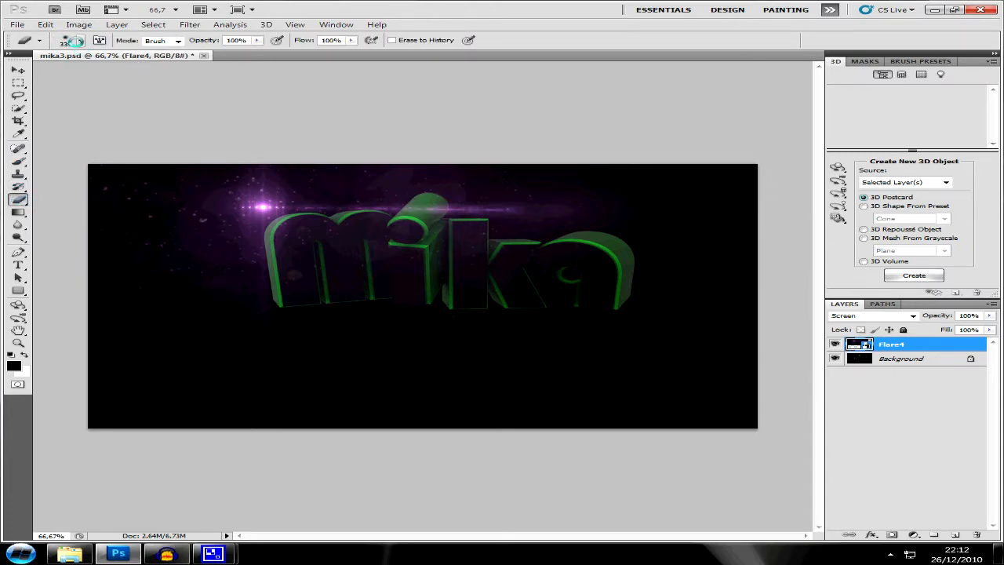
click(76, 41)
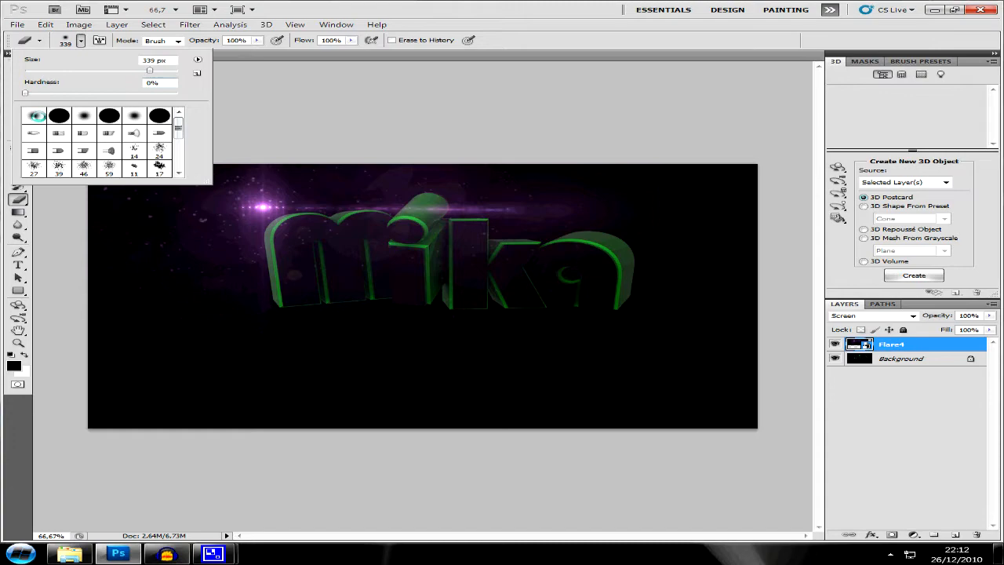
click(339, 163)
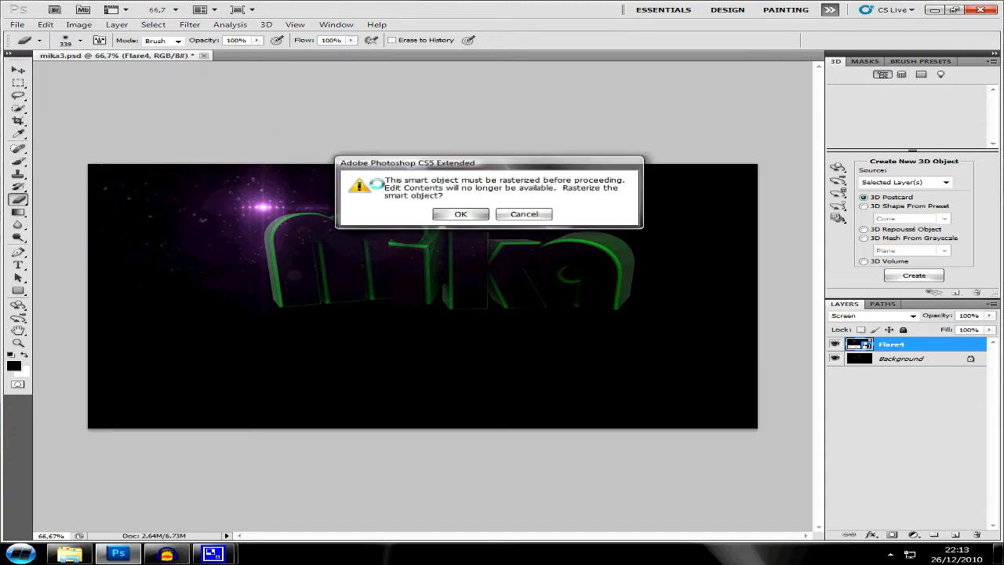
key(Return)
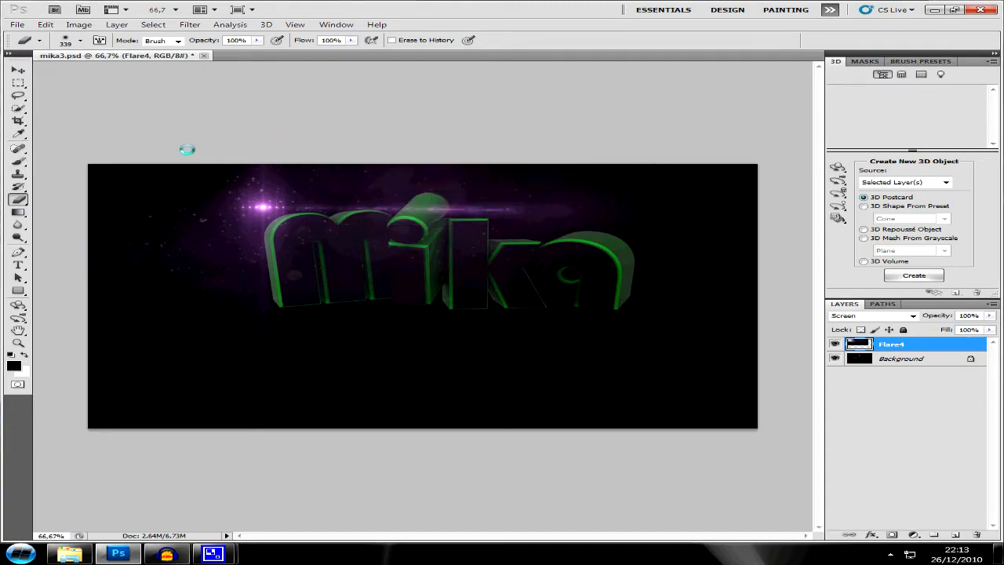
drag(187, 149, 168, 183)
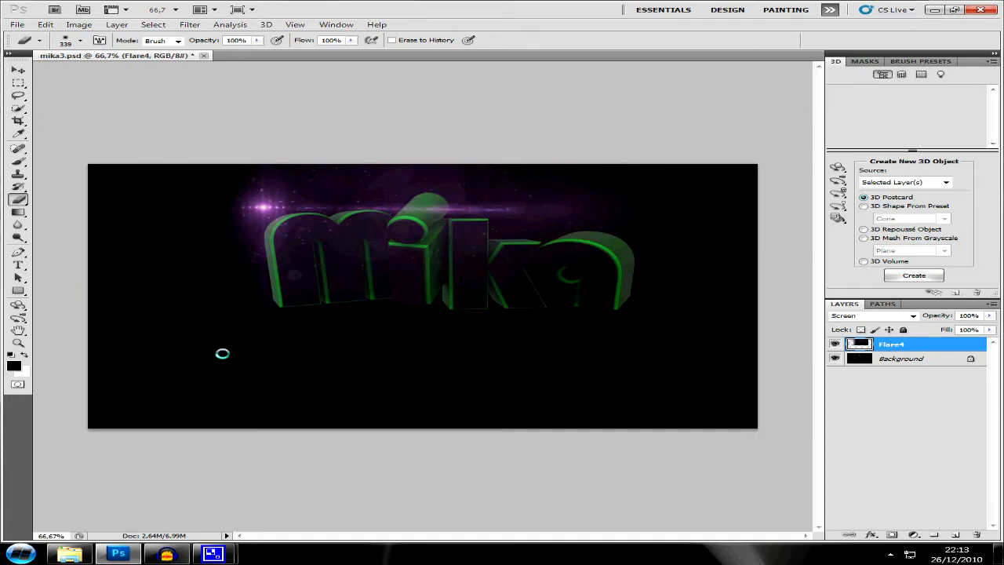
drag(340, 312, 347, 264)
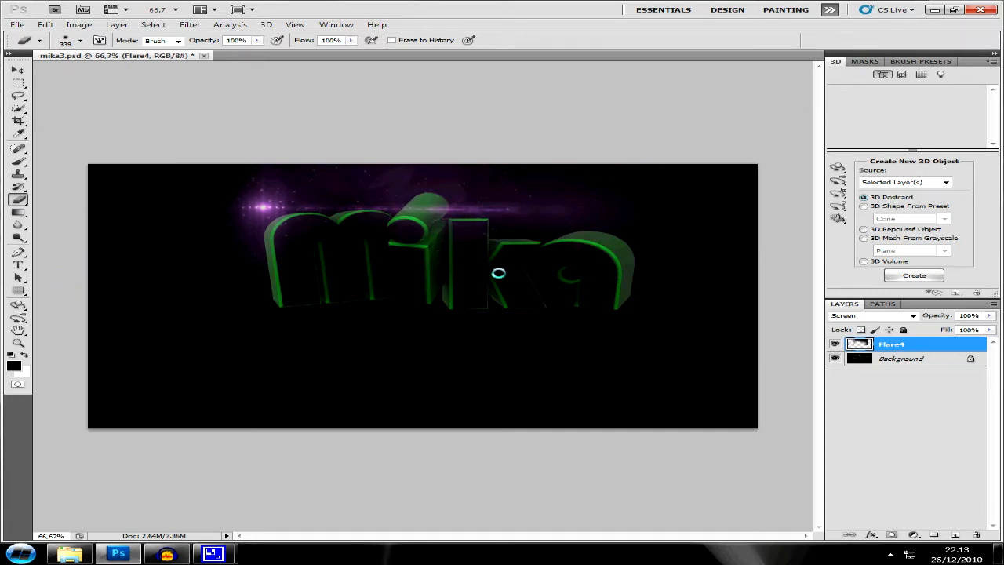
drag(514, 147, 401, 140)
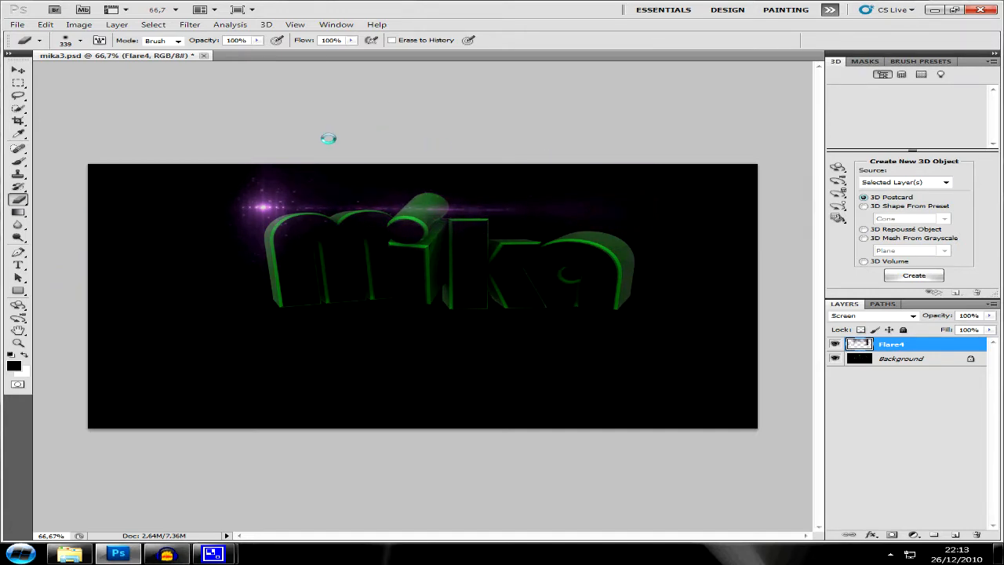
drag(328, 139, 287, 132)
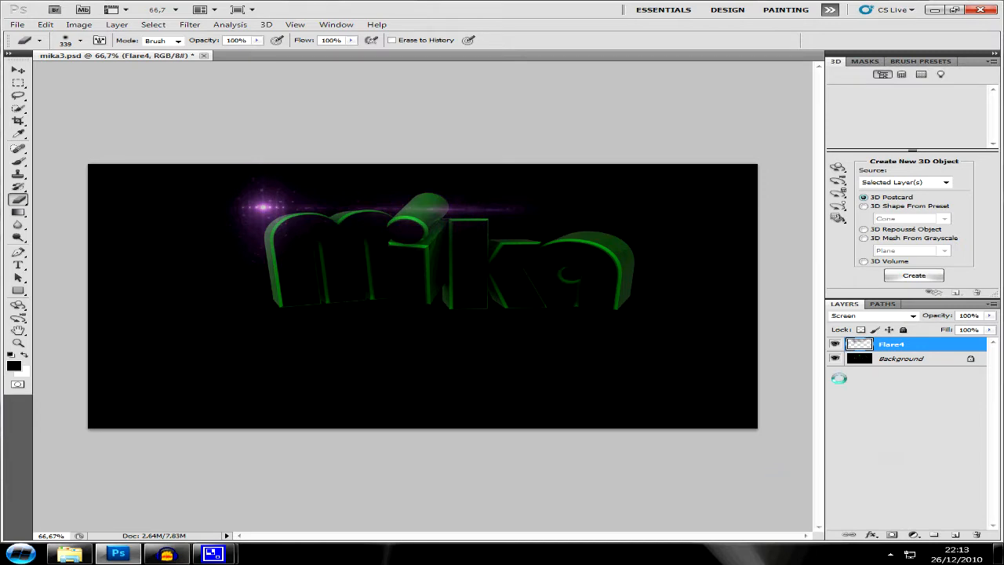
Step: Add a new empty layer above Flare4 and hide the Flare4 and Background layers
click(957, 534)
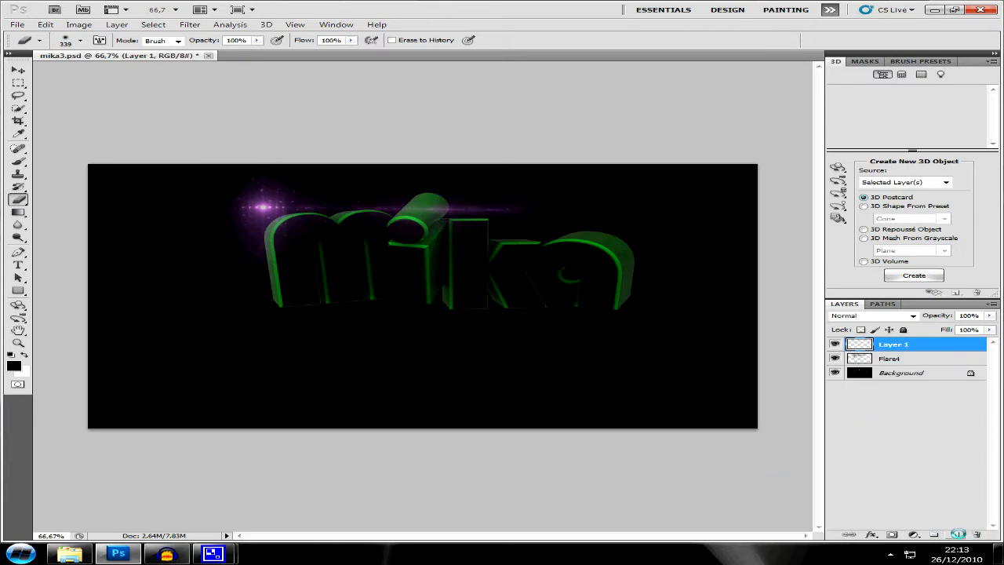
click(835, 358)
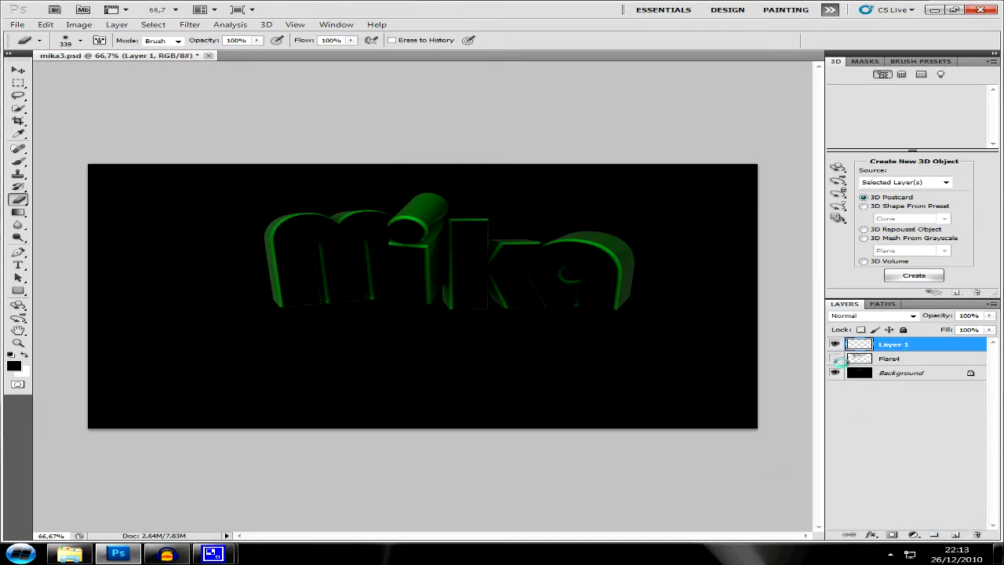
click(834, 373)
Step: Place Flare7.psd from the OpticalFlares folder into the document and set its blend mode to Screen
click(70, 554)
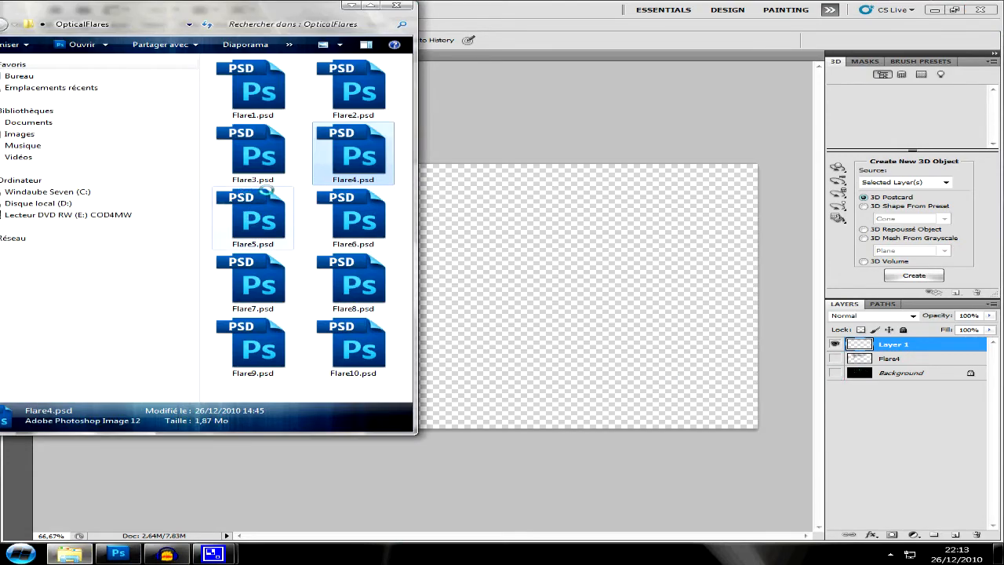
drag(259, 275, 588, 303)
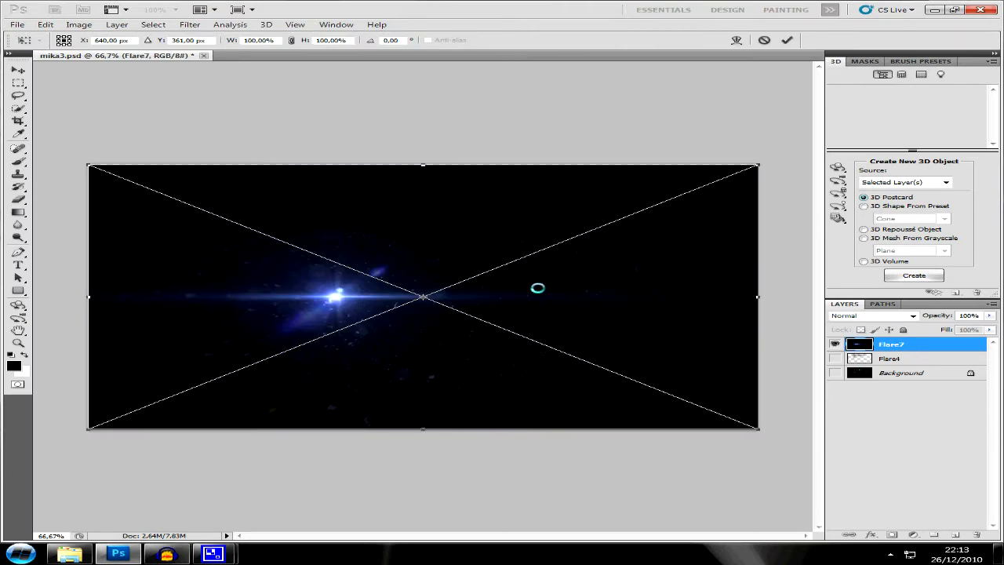
click(882, 316)
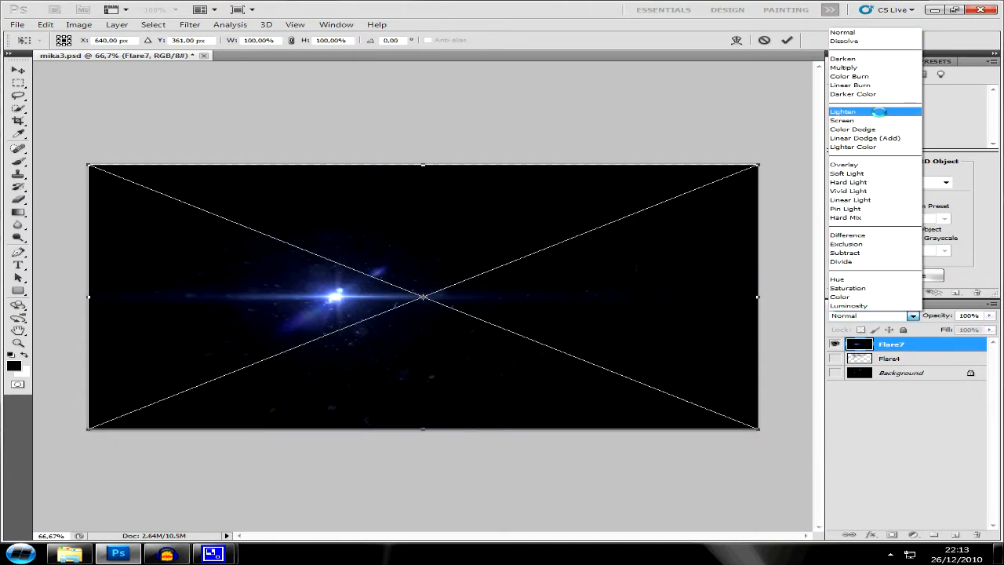
click(863, 118)
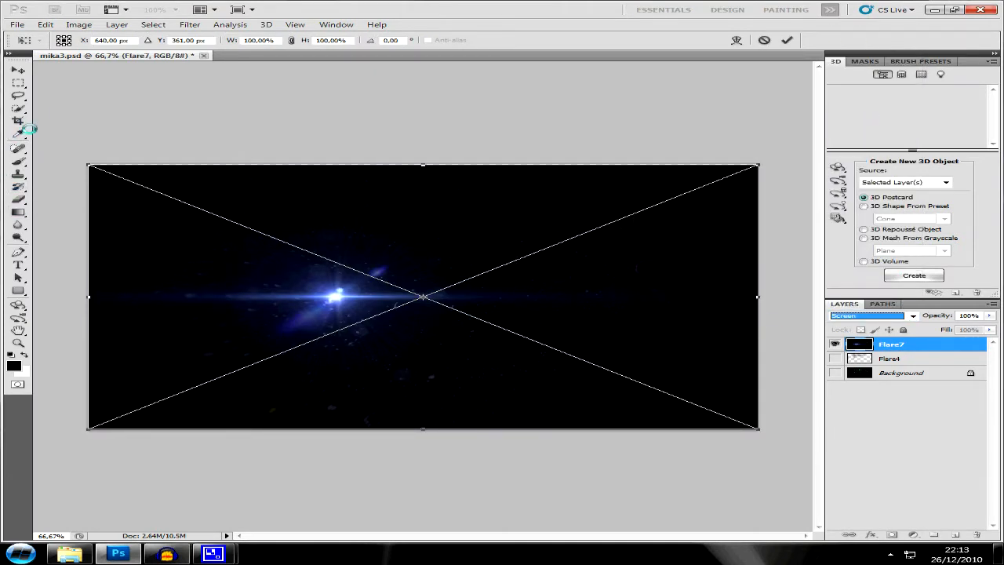
Step: Apply the Flare7 placement, with Flare4 and Background shown, and move the blue flare to the lower-right corner of the letter a
click(17, 70)
click(444, 208)
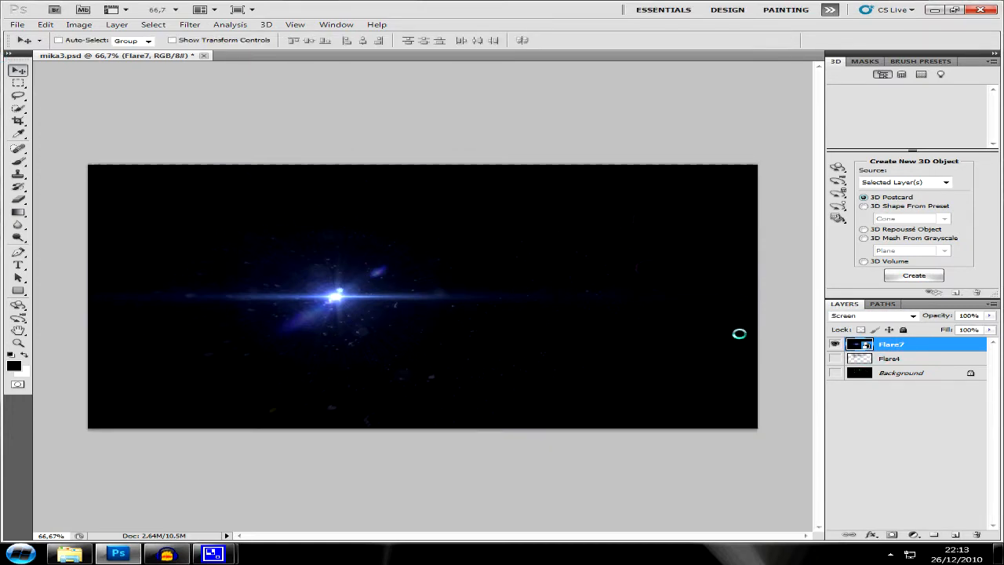
drag(837, 357, 835, 372)
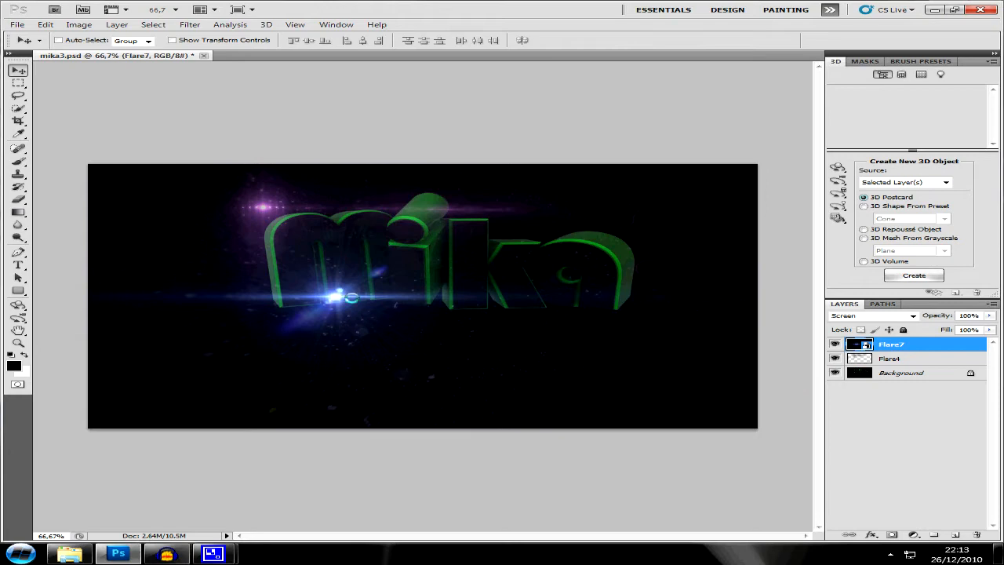
drag(351, 297, 615, 314)
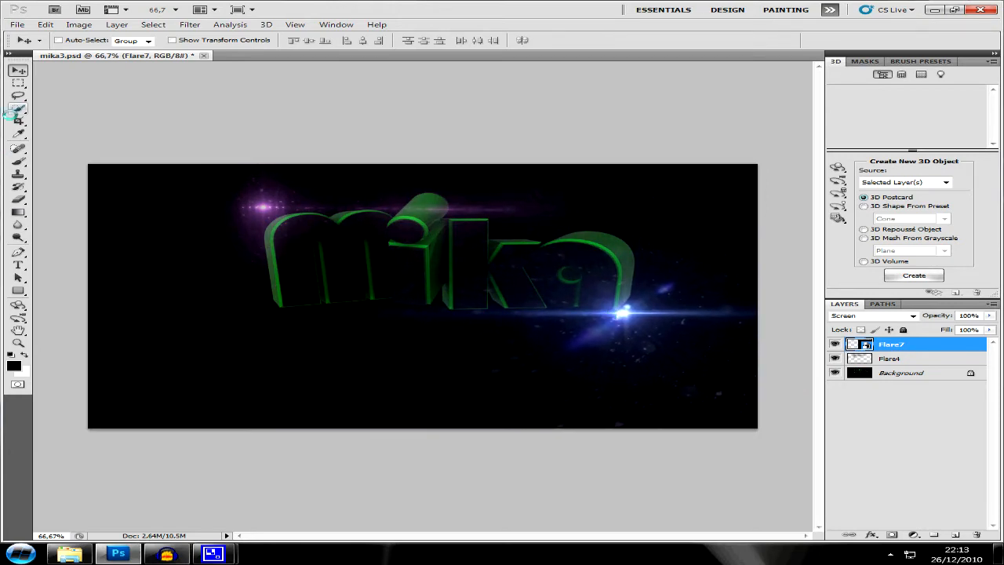
Step: Rasterize the Flare7 layer and erase its excess glow below and above the bright spot and over the letters with the Eraser
click(17, 199)
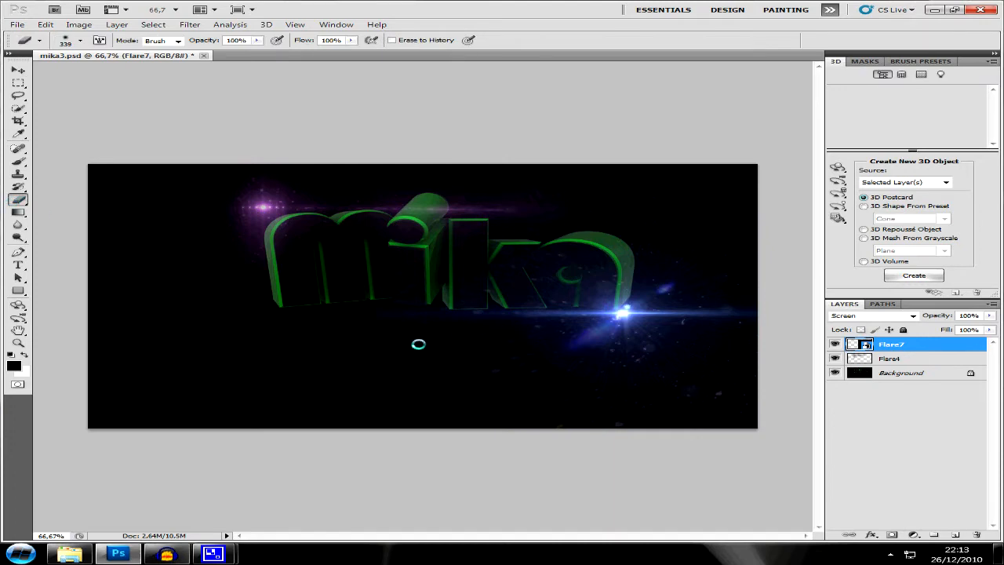
click(460, 392)
key(Return)
mouse_move(686, 395)
mouse_down()
mouse_move(599, 406)
mouse_move(498, 403)
mouse_up()
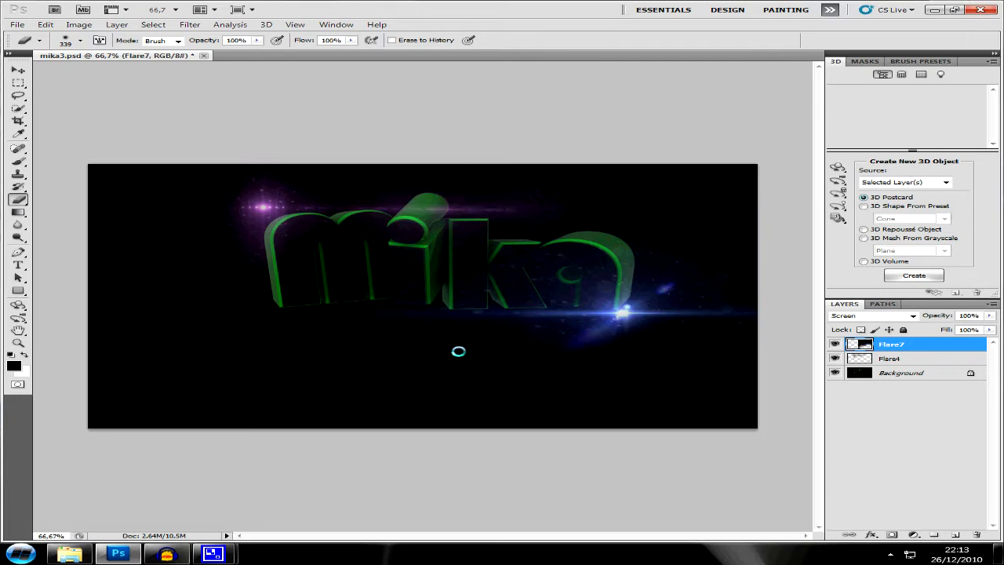
mouse_move(532, 251)
mouse_down()
mouse_move(594, 257)
mouse_move(665, 226)
mouse_move(744, 266)
mouse_move(740, 283)
mouse_move(765, 322)
mouse_move(750, 365)
mouse_up()
drag(475, 375, 234, 370)
drag(567, 247, 431, 251)
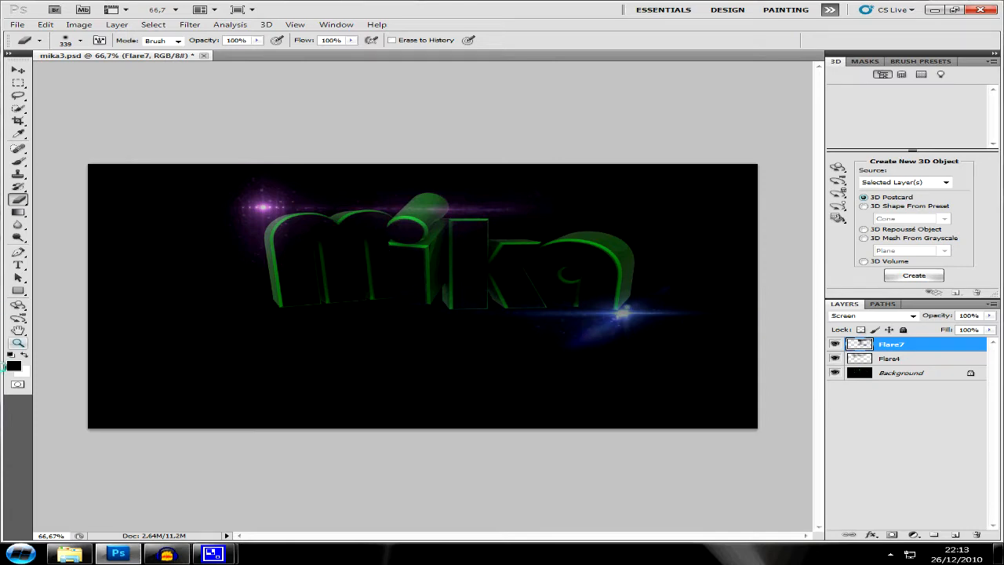
Step: Hide the Background, Flare4 and Flare7 layers and add a new empty layer on top
click(834, 373)
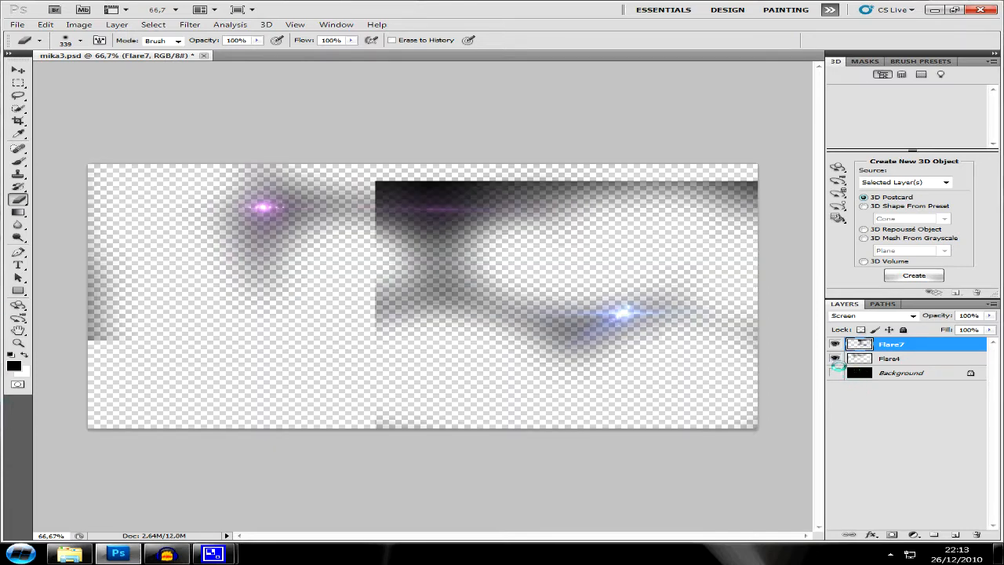
click(835, 358)
click(835, 344)
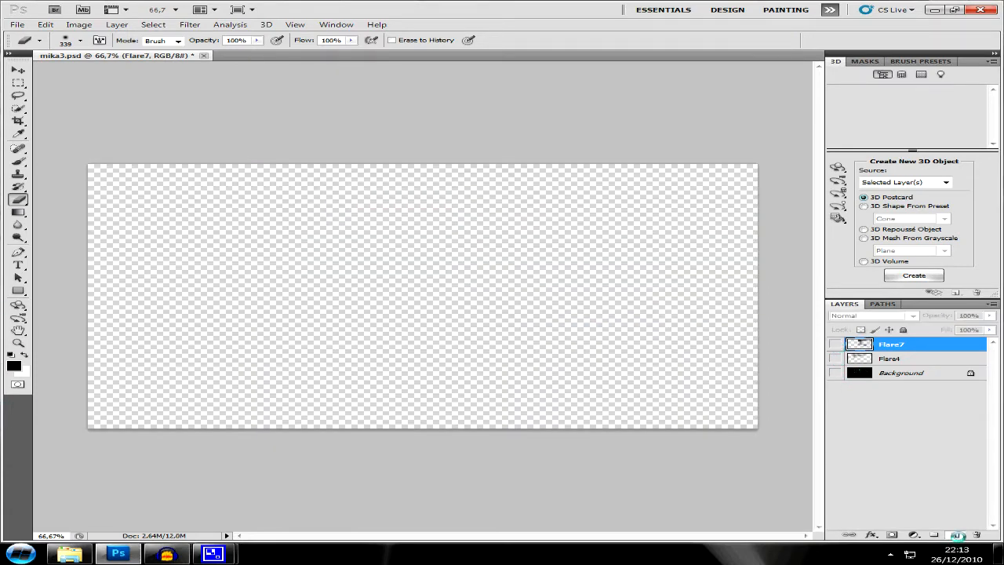
click(956, 536)
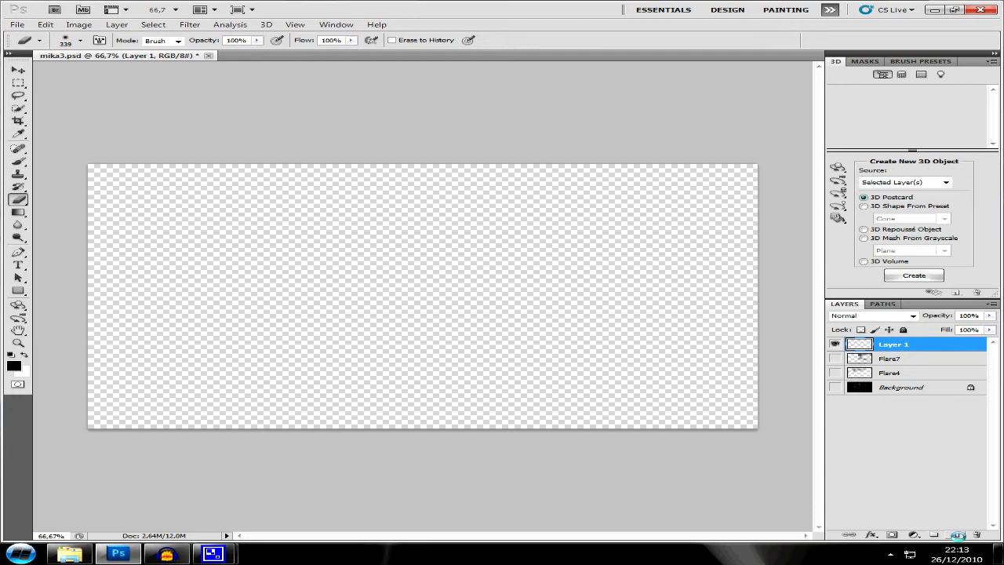
Step: Place Flare9.psd from the OpticalFlares folder into the document and set its blend mode to Screen
click(70, 554)
drag(233, 360, 612, 298)
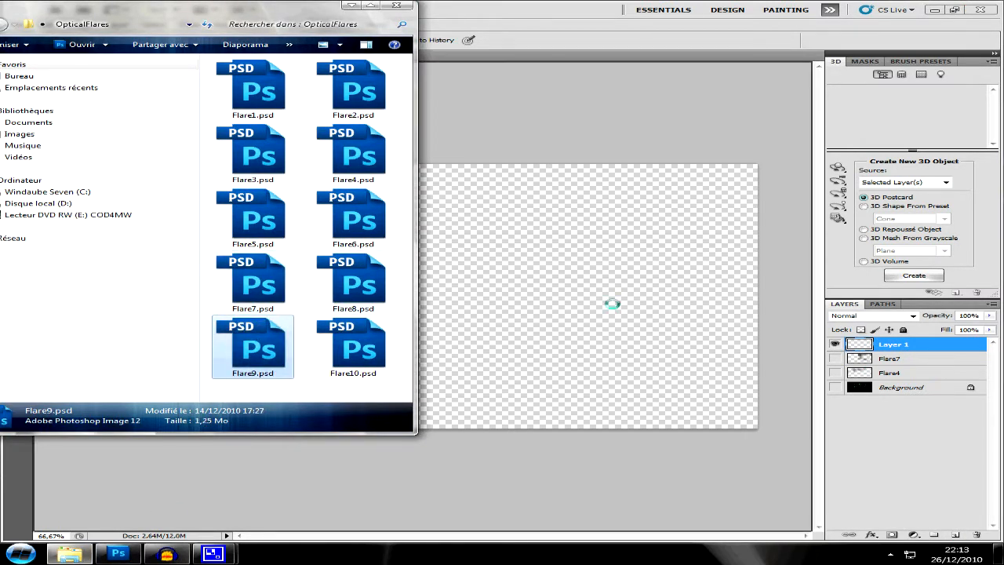
click(871, 315)
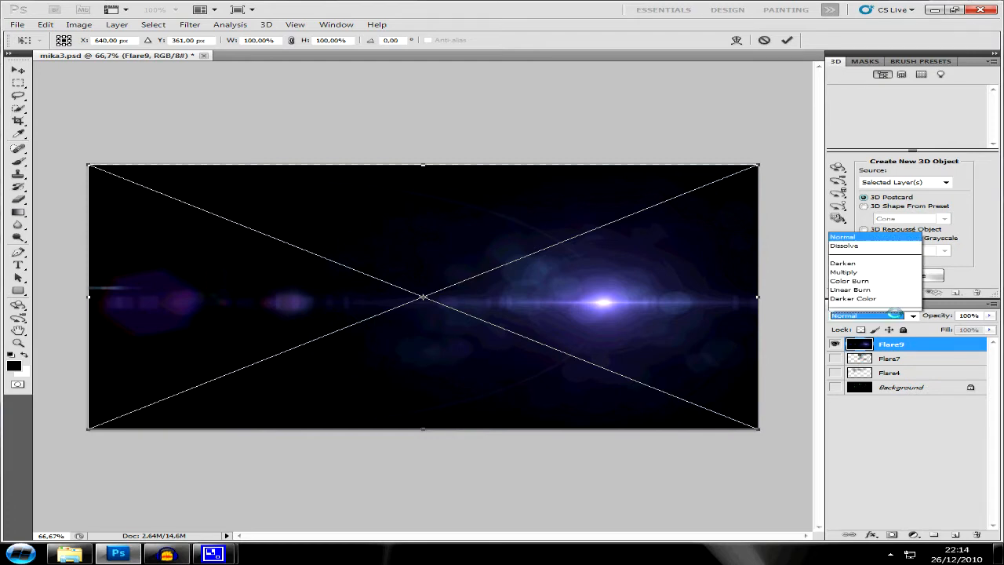
click(864, 122)
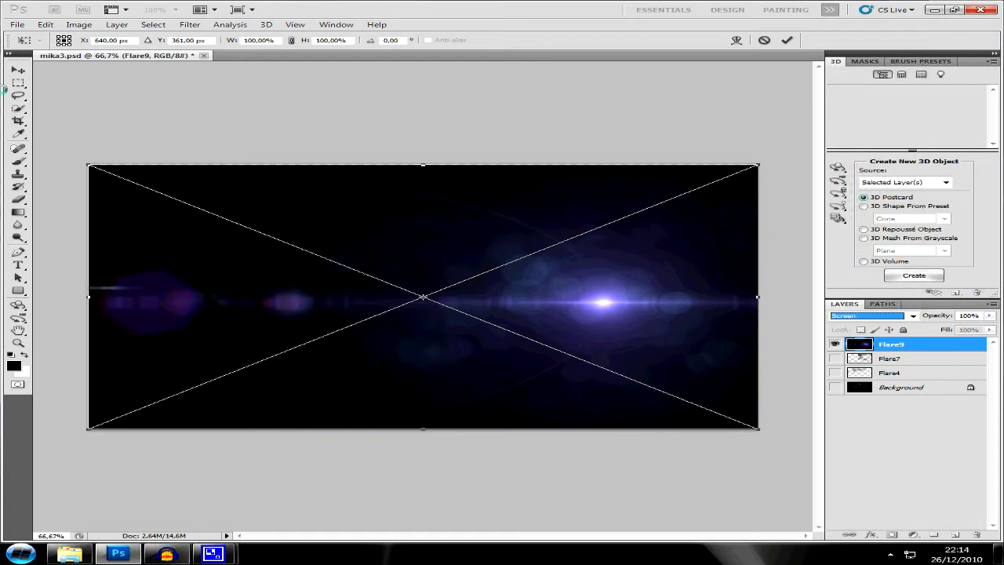
Step: Apply the Flare9 placement, show all hidden layers, and move the violet flare to the upper-right curve of the letter a
click(17, 70)
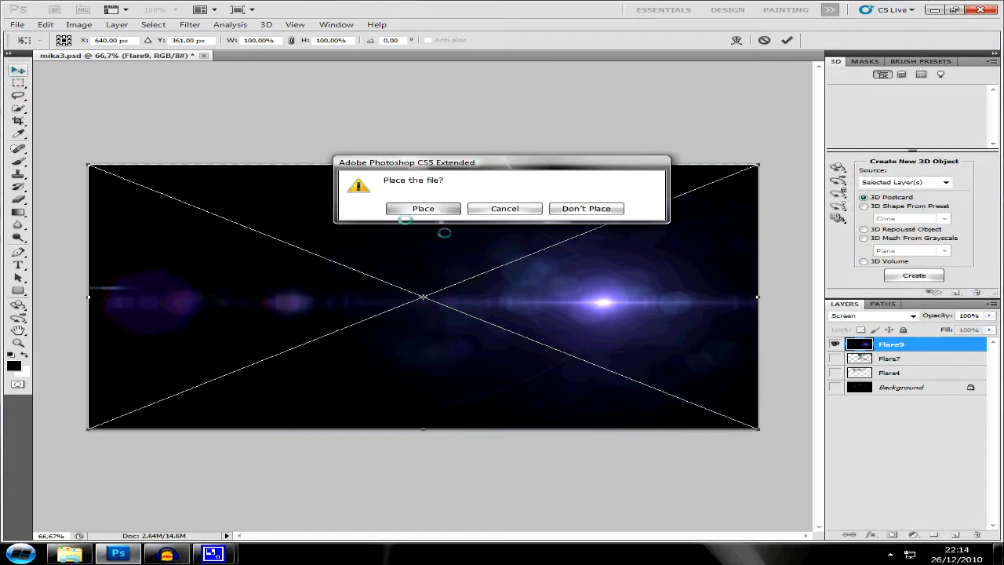
click(414, 210)
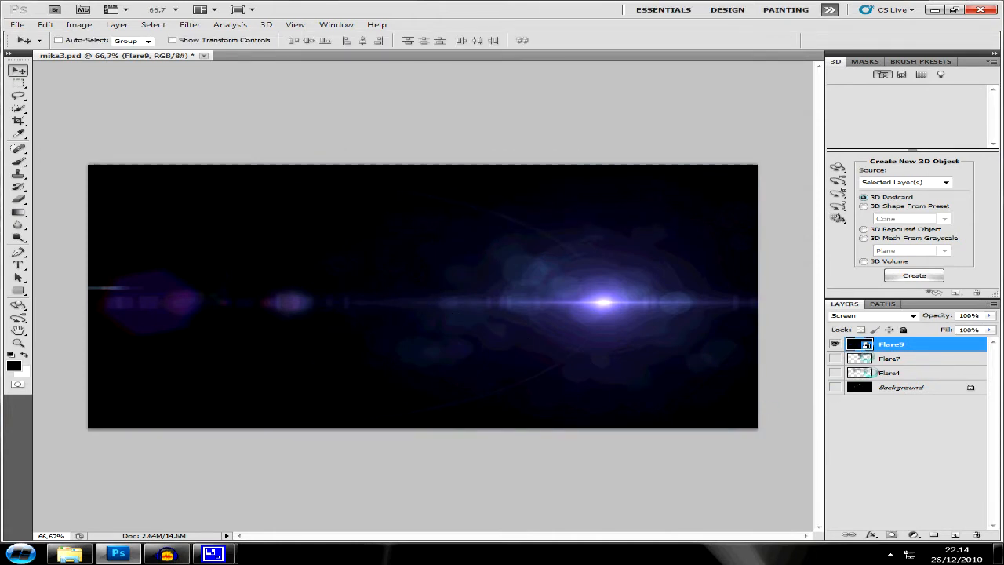
drag(835, 358, 834, 388)
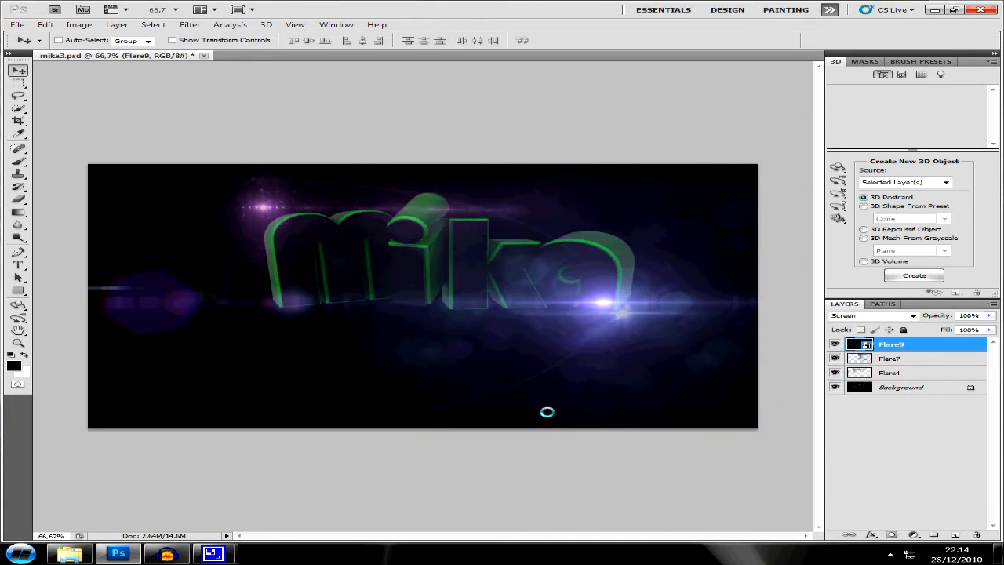
drag(614, 303, 635, 230)
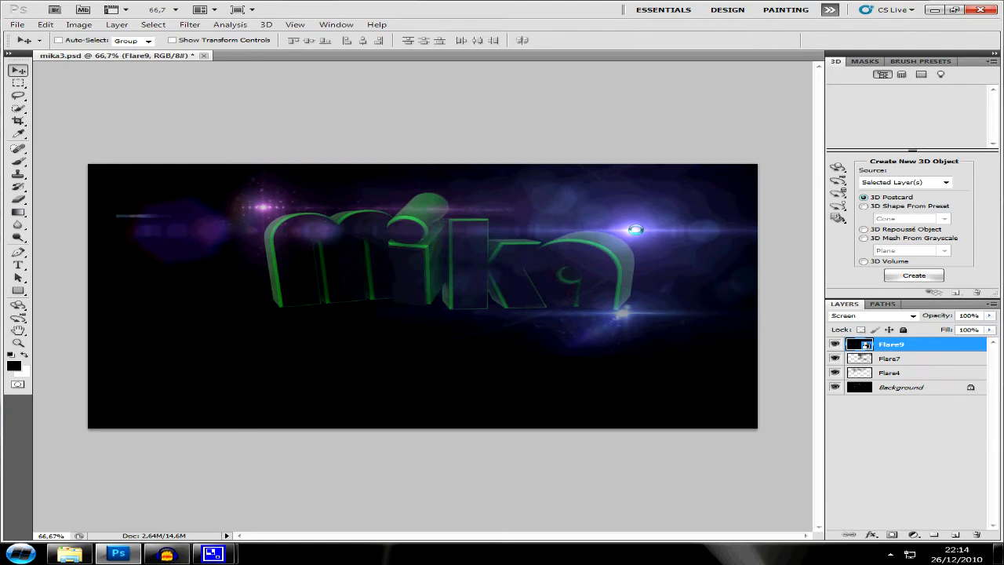
Step: Rasterize the Flare9 layer and erase its excess glow around the bright spot, over the letters and at the far left with the Eraser
click(18, 200)
click(253, 262)
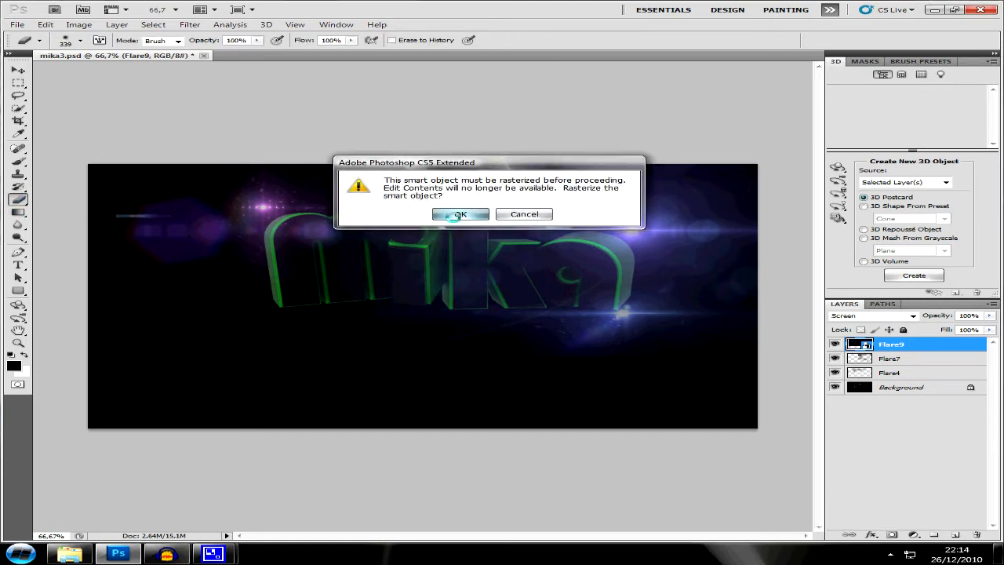
click(459, 217)
mouse_move(532, 174)
mouse_down()
mouse_move(636, 152)
mouse_move(745, 197)
mouse_move(767, 271)
mouse_up()
mouse_move(377, 251)
mouse_down()
mouse_move(449, 282)
mouse_move(515, 273)
mouse_up()
mouse_move(296, 287)
mouse_down()
mouse_move(209, 280)
mouse_move(174, 255)
mouse_move(139, 251)
mouse_up()
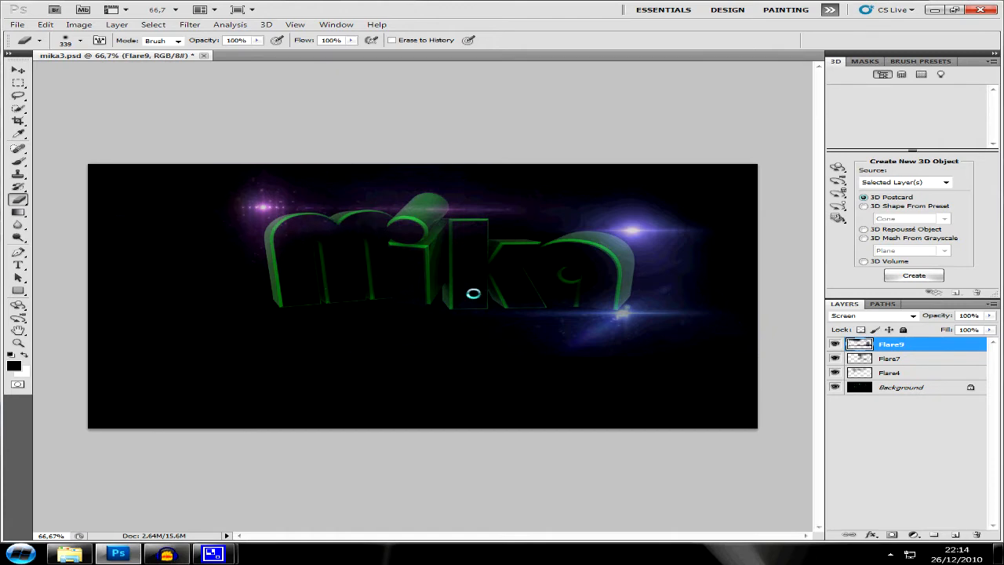
Step: Go through the Flare4, Flare7 and Flare9 layers and erase leftover glow around the letters
click(877, 374)
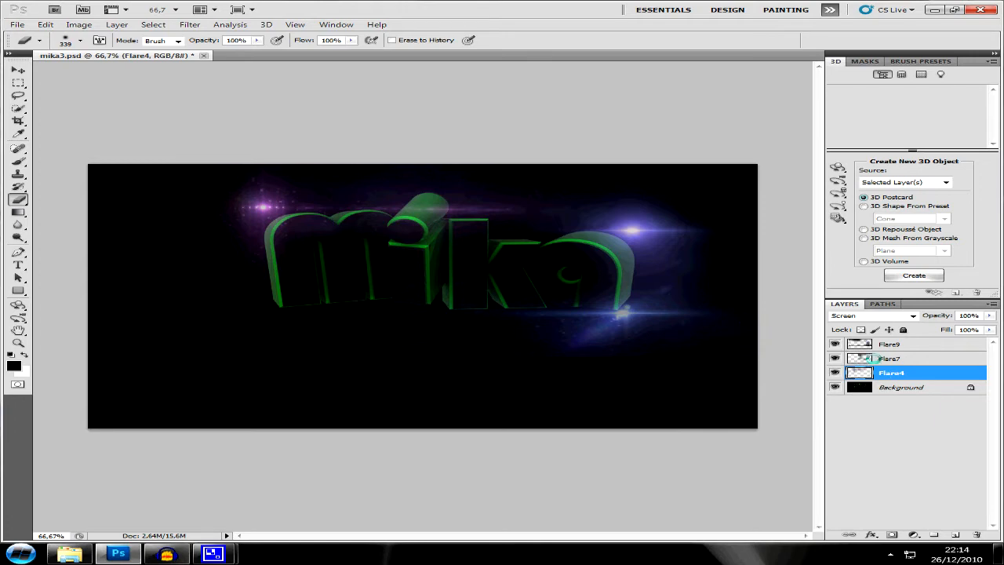
click(871, 357)
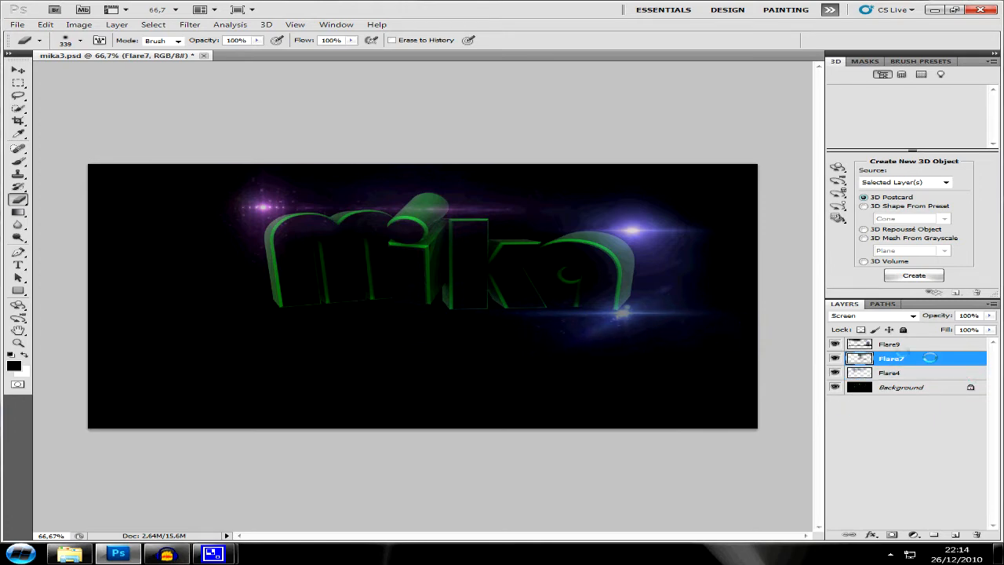
click(890, 374)
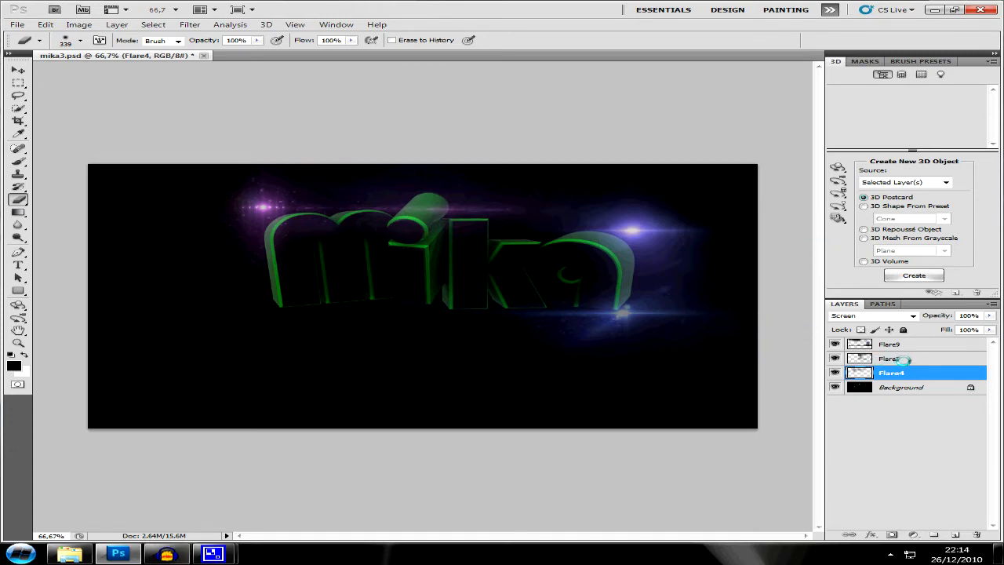
click(890, 359)
click(890, 345)
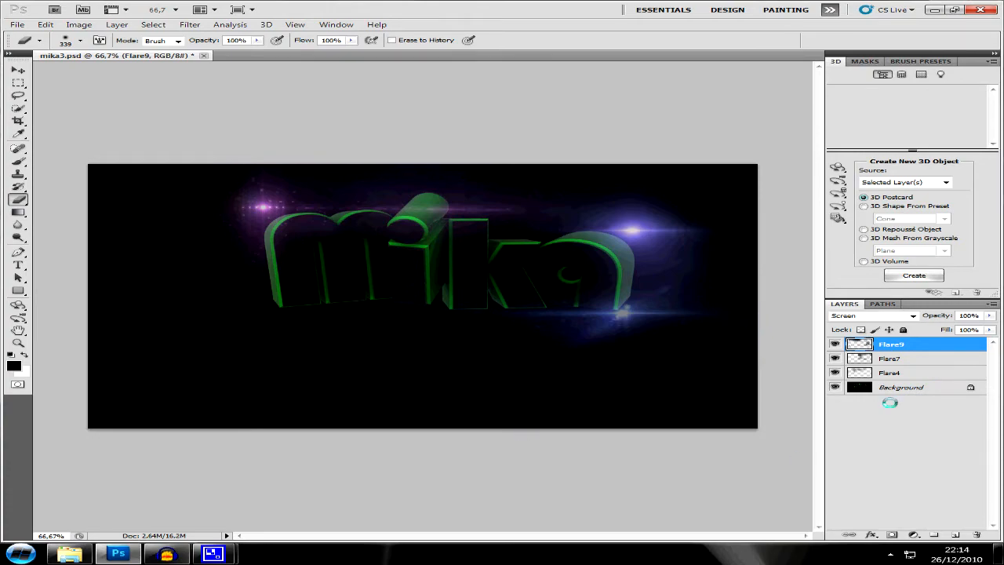
Step: With all existing layers hidden and a new empty layer added, place Flare10.psd from the OpticalFlares folder and set its blend mode to Screen
drag(836, 345, 836, 388)
click(956, 534)
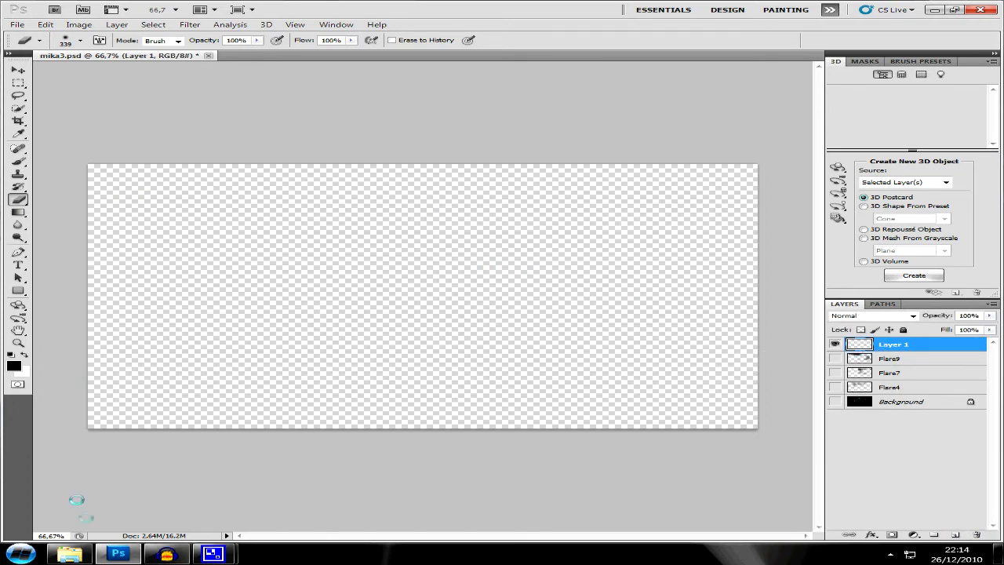
click(71, 553)
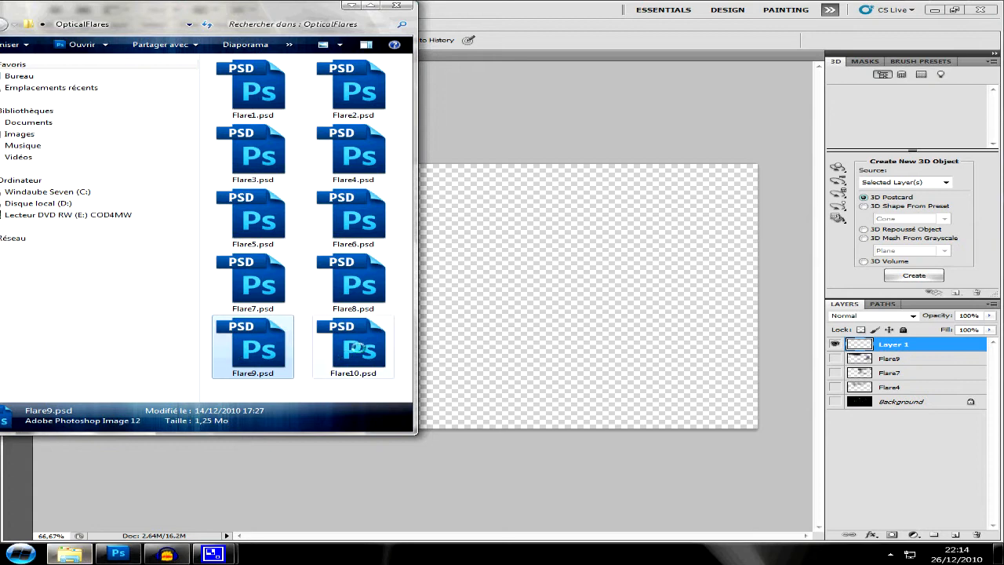
drag(353, 348, 602, 336)
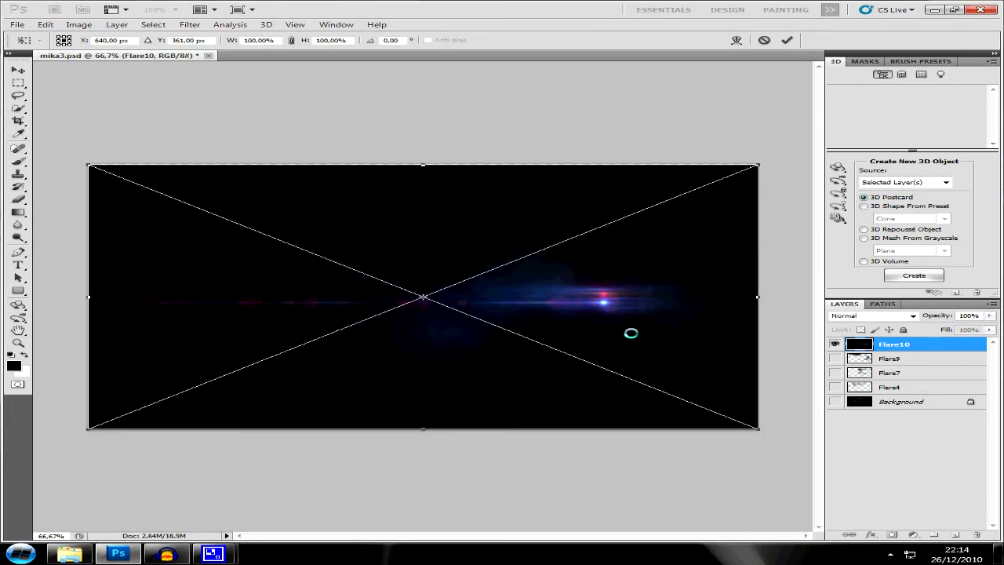
click(903, 315)
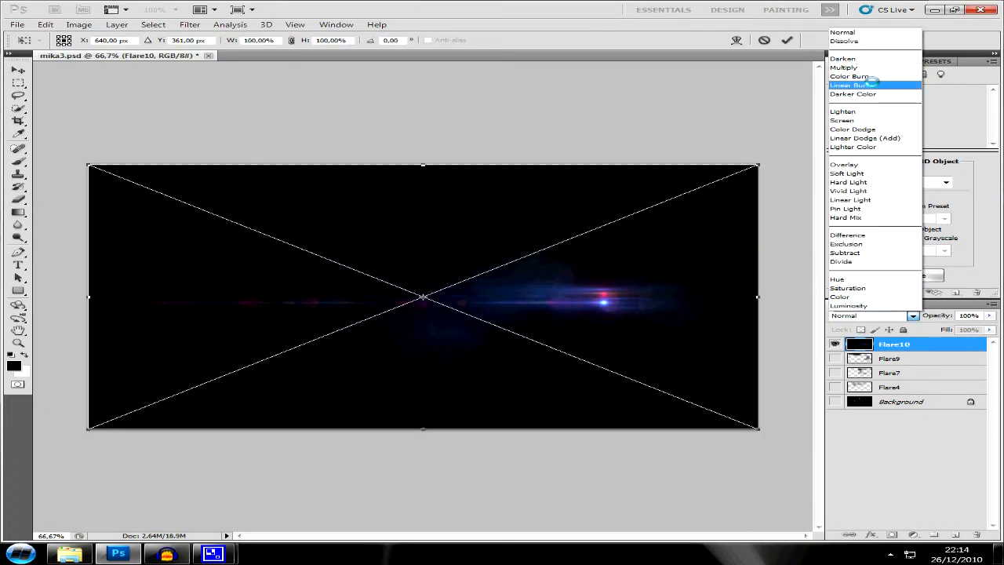
click(843, 120)
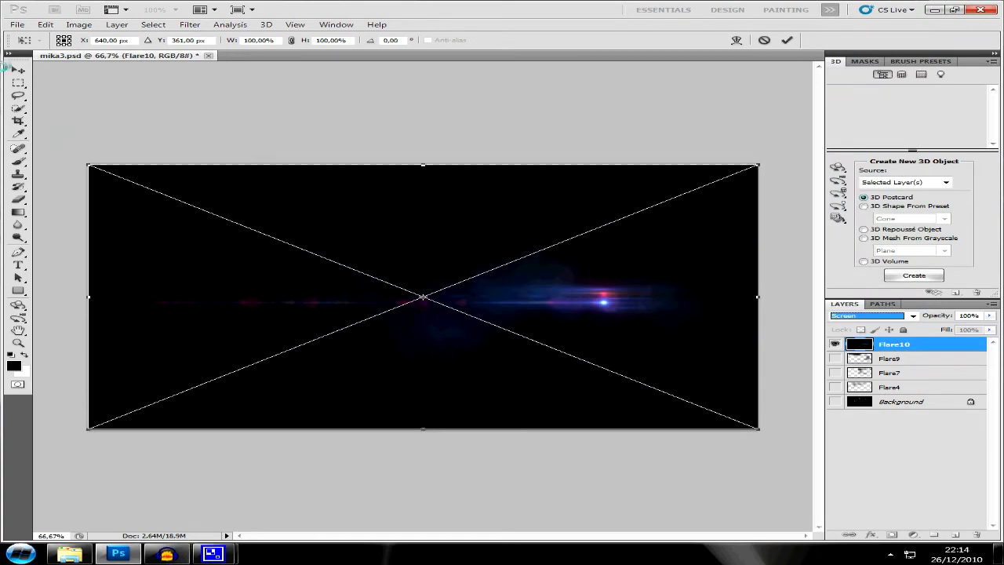
Step: Apply the Flare10 placement, show the hidden layers, and move the red-blue flare below the gap between the letters m and i
click(17, 70)
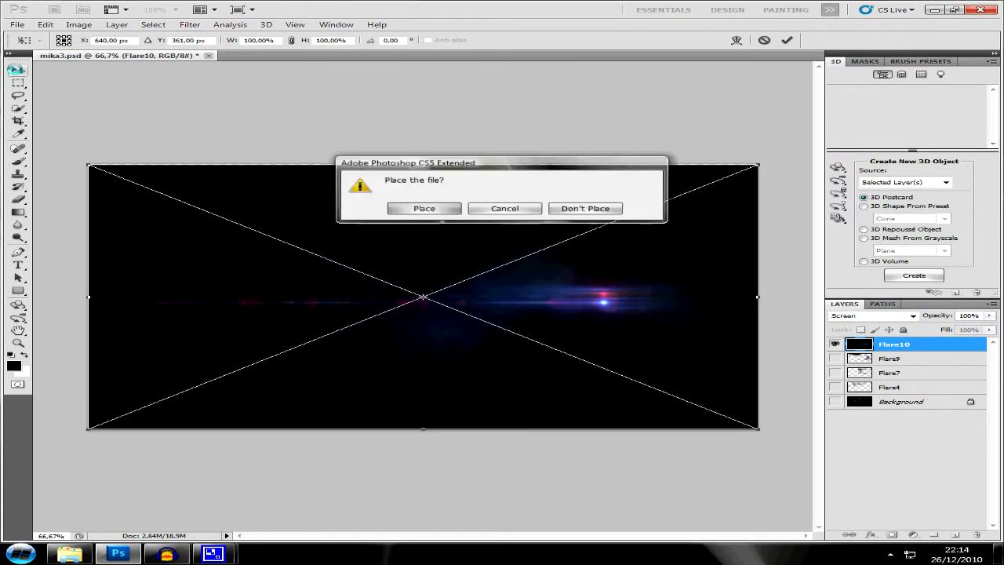
click(423, 208)
drag(834, 358, 830, 387)
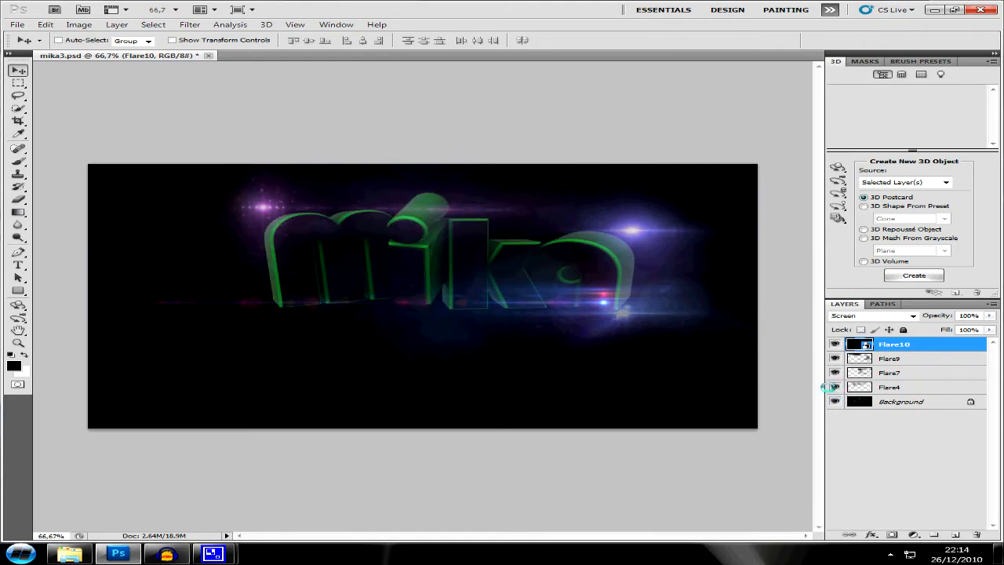
drag(596, 302, 386, 311)
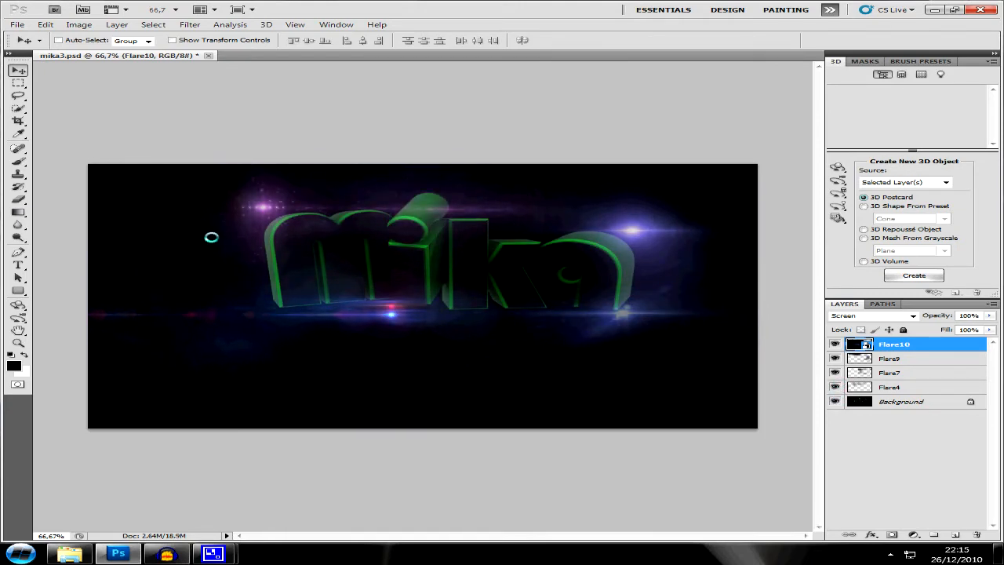
Step: Rasterize the Flare10 layer and erase its excess streaks at the far left and its glow below the letters with the Eraser
click(18, 199)
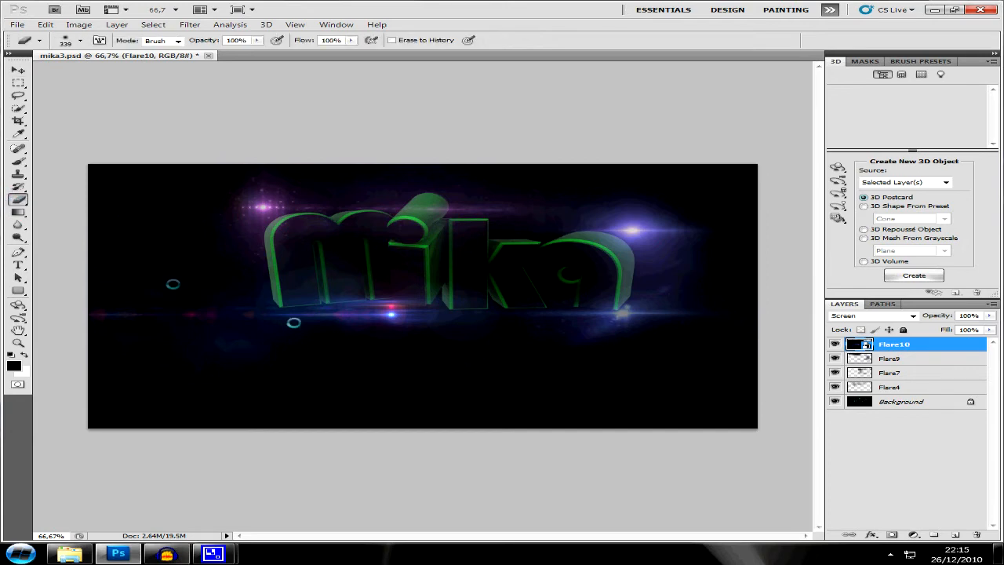
click(137, 191)
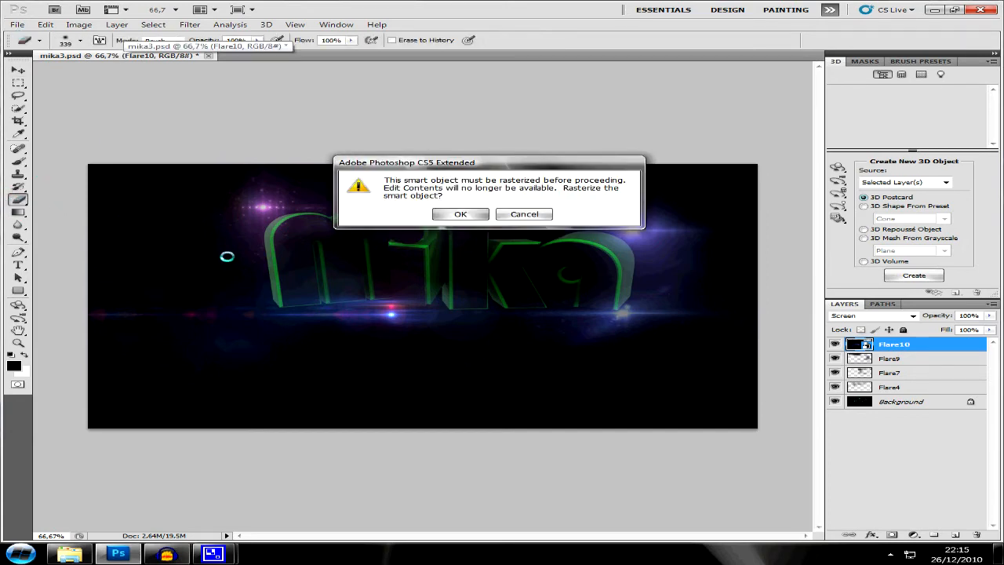
click(460, 216)
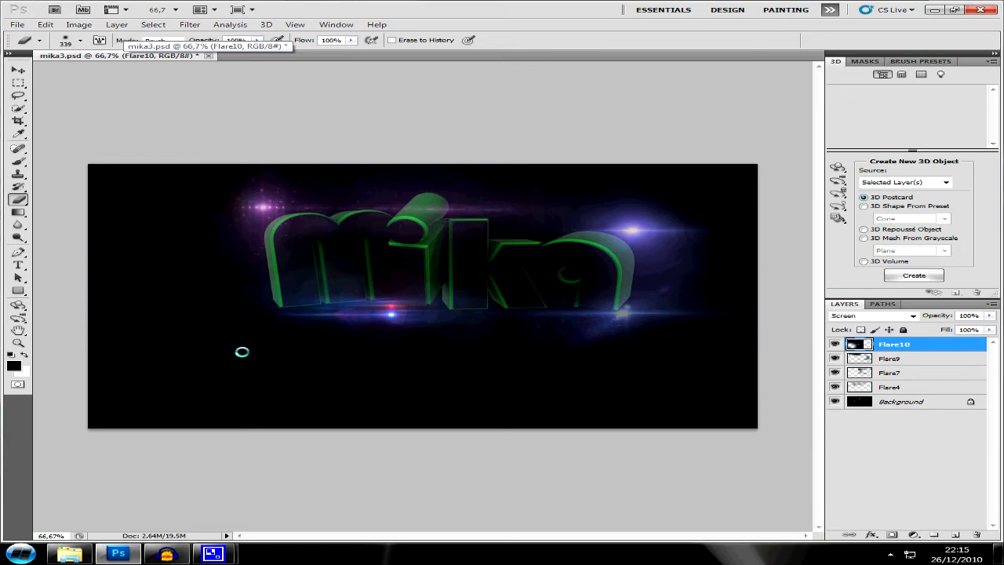
drag(280, 354, 515, 390)
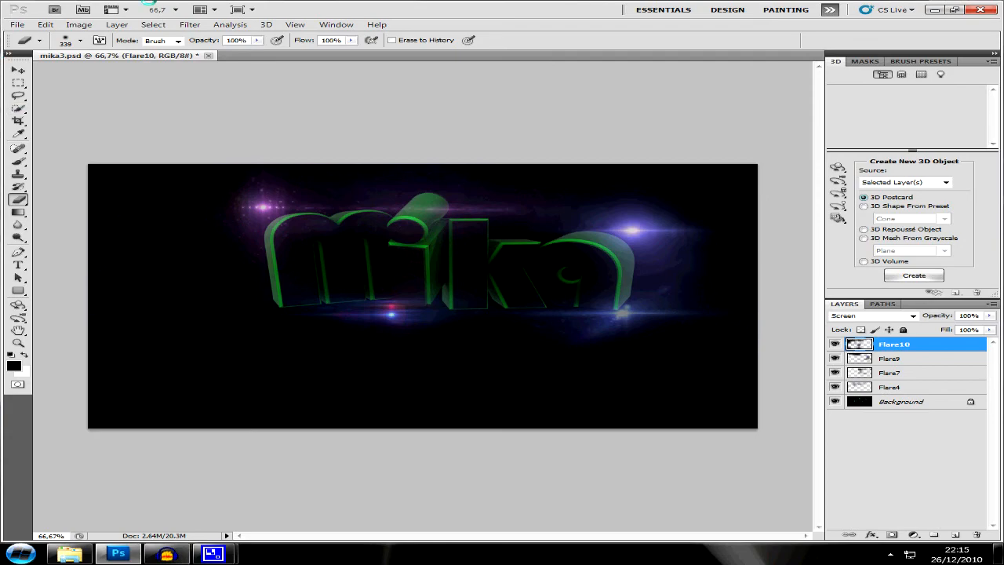
Step: Save the image to the desktop (Bureau) in PNG format as mika3.png with Interlace set to None
click(16, 24)
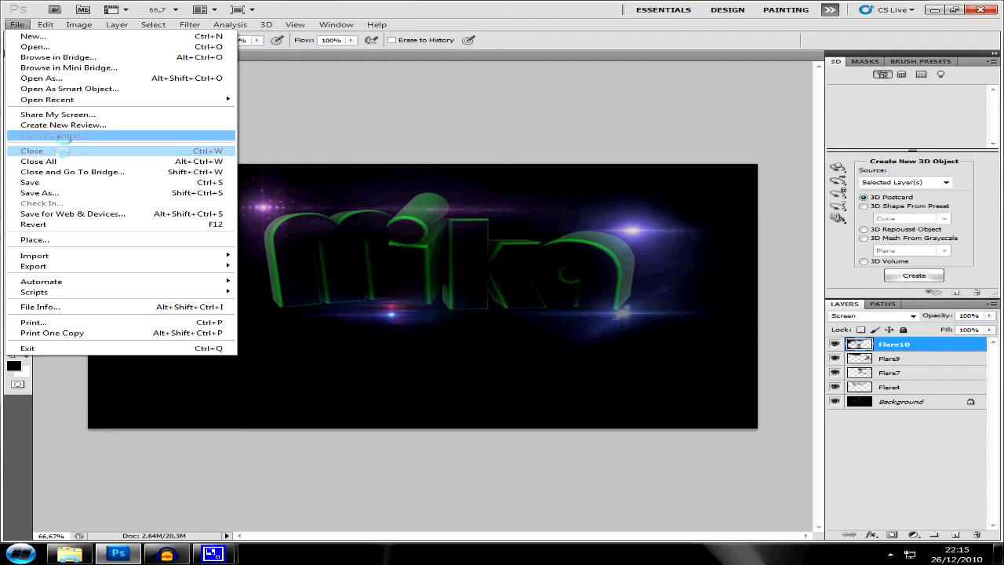
click(51, 193)
click(550, 283)
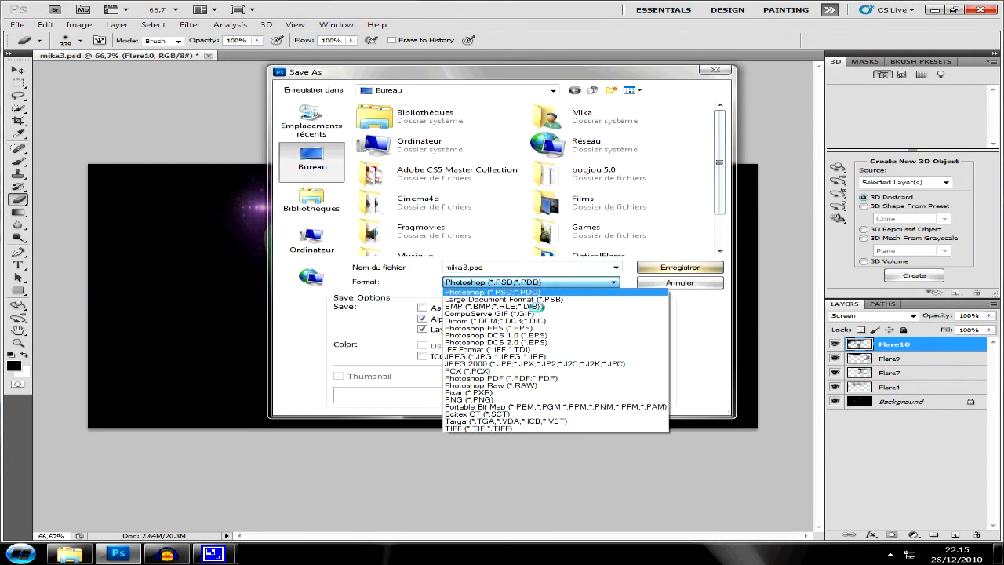
click(496, 399)
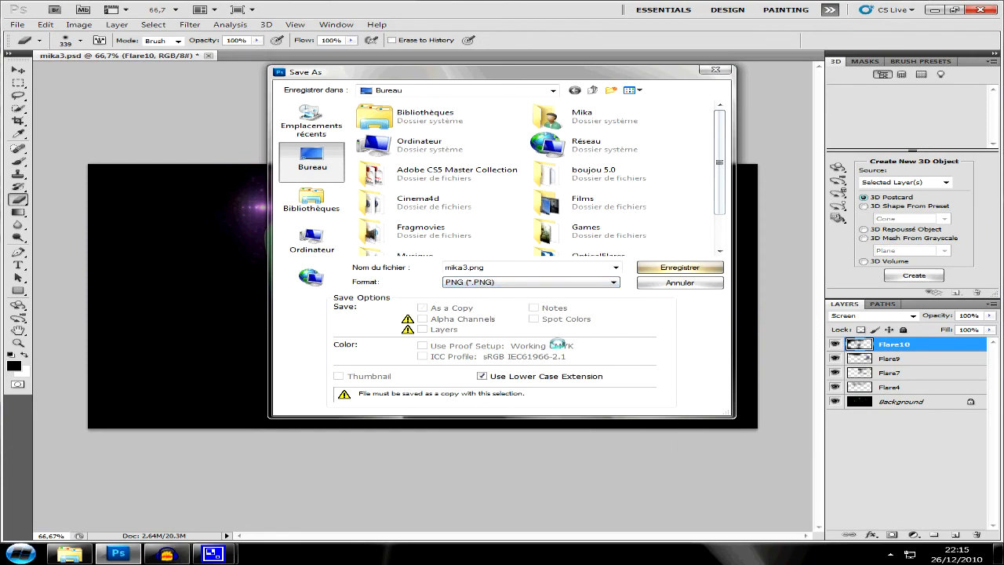
click(643, 267)
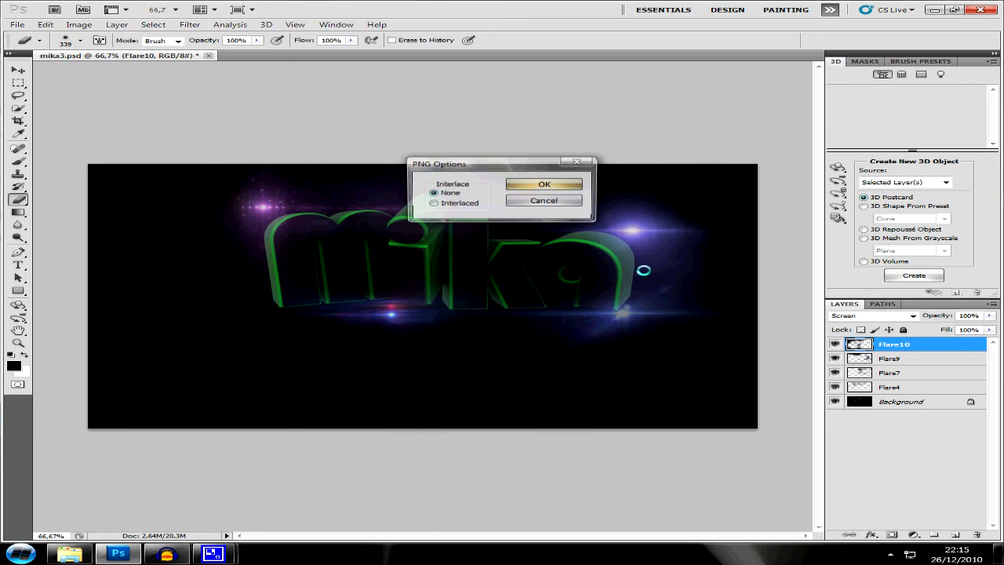
click(541, 185)
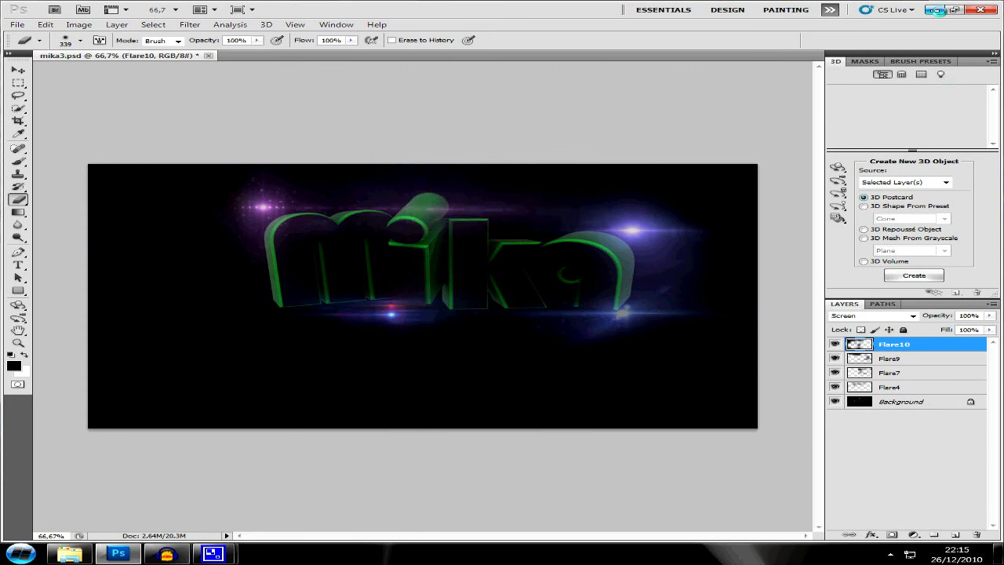
Step: Switch to the desktop and open mika3.png in the Windows photo viewer to check the exported image
click(937, 9)
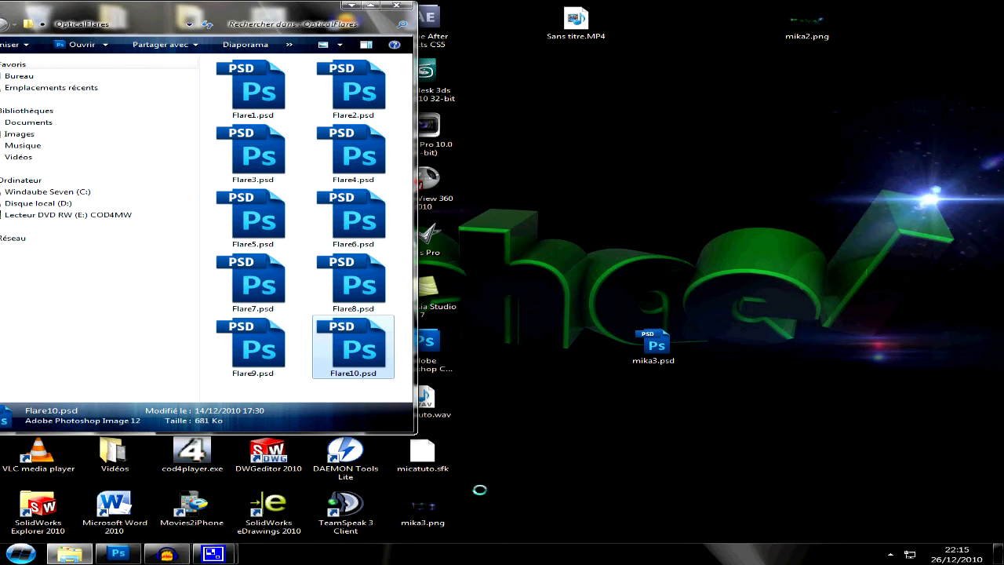
double_click(425, 510)
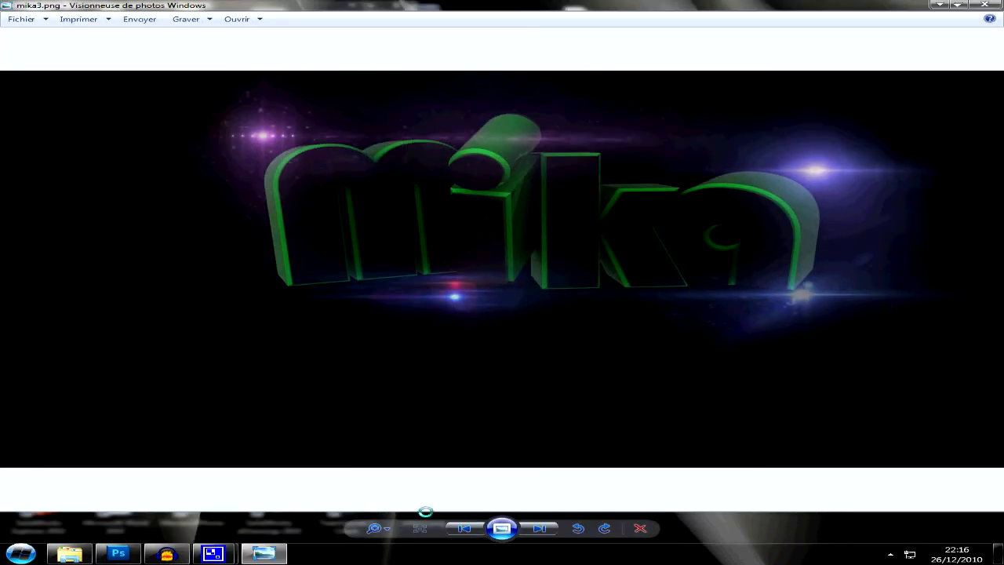